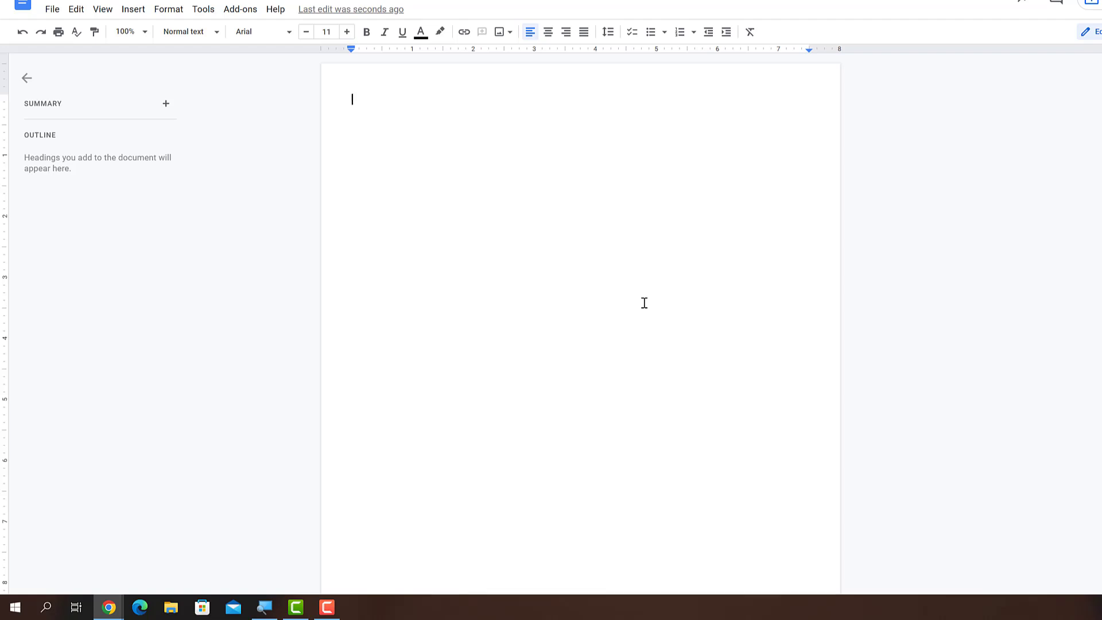
# Step: Type the applicant's name and make it a centred, 24-point header
pyautogui.moveTo(407, 100); pyautogui.dragTo(346, 100)
pyautogui.click(548, 32)
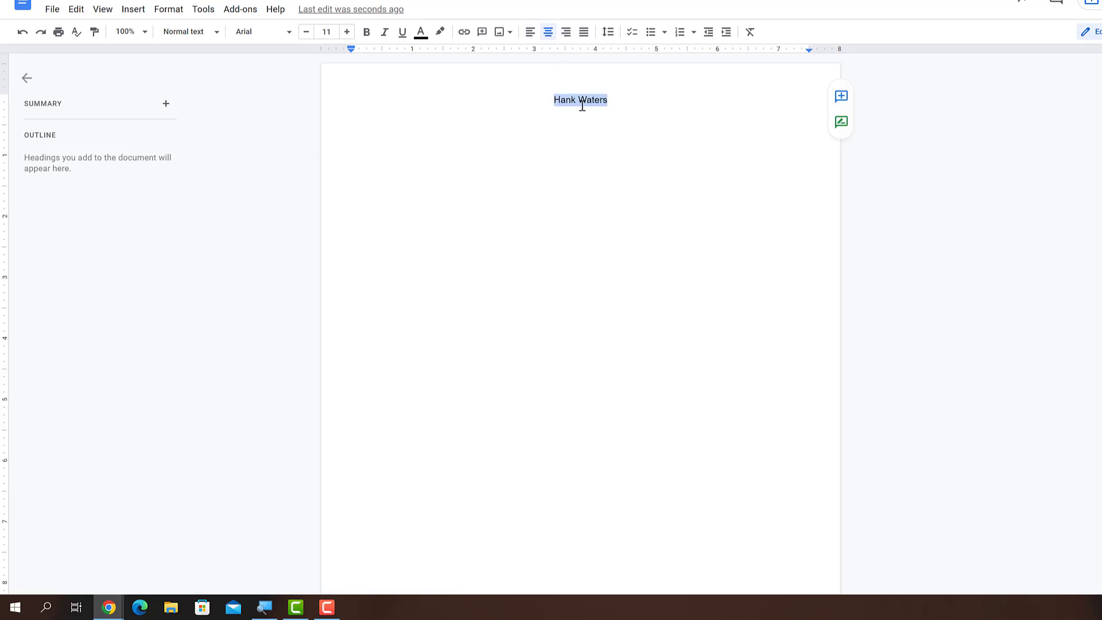
pyautogui.click(331, 32)
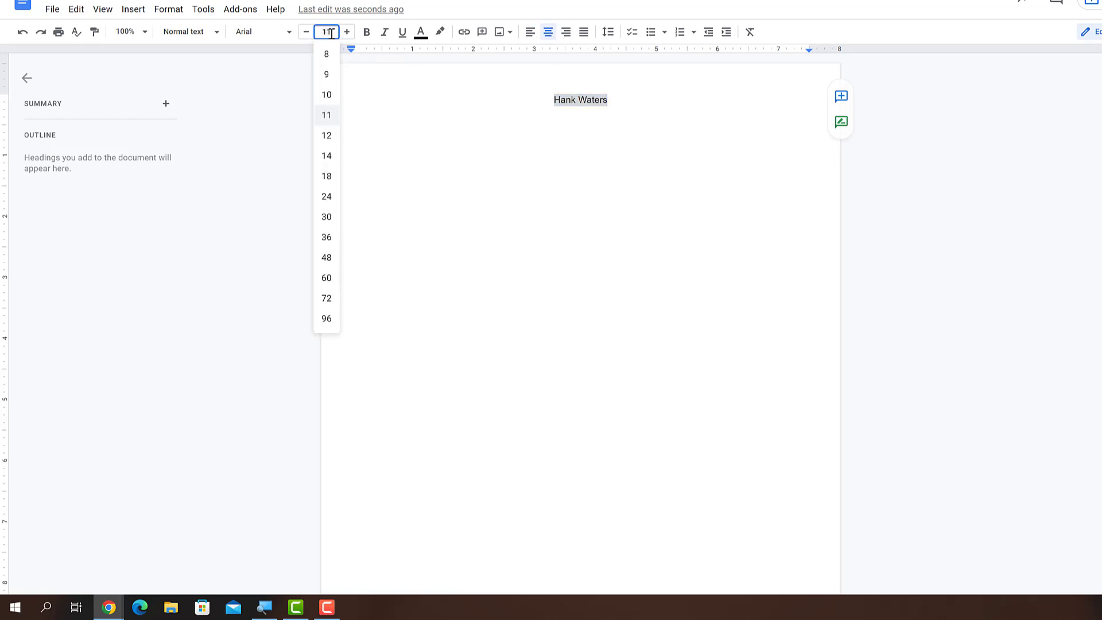
pyautogui.write('24')
pyautogui.press('Return')
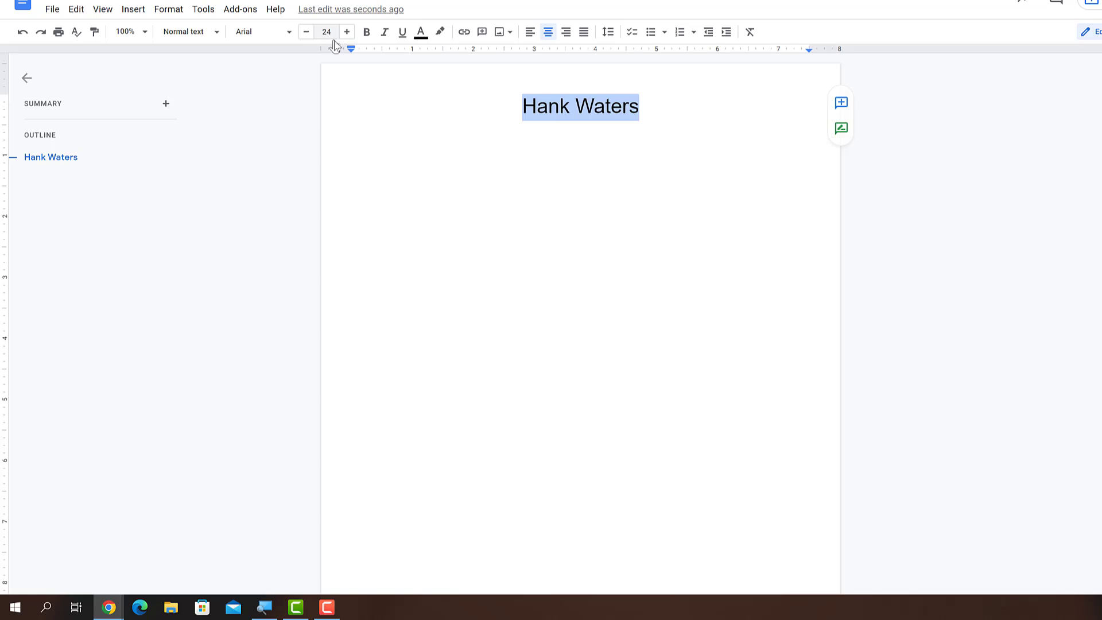
# Step: Add a 12-point, left-aligned line below with the street address and e-mail address
pyautogui.click(641, 111)
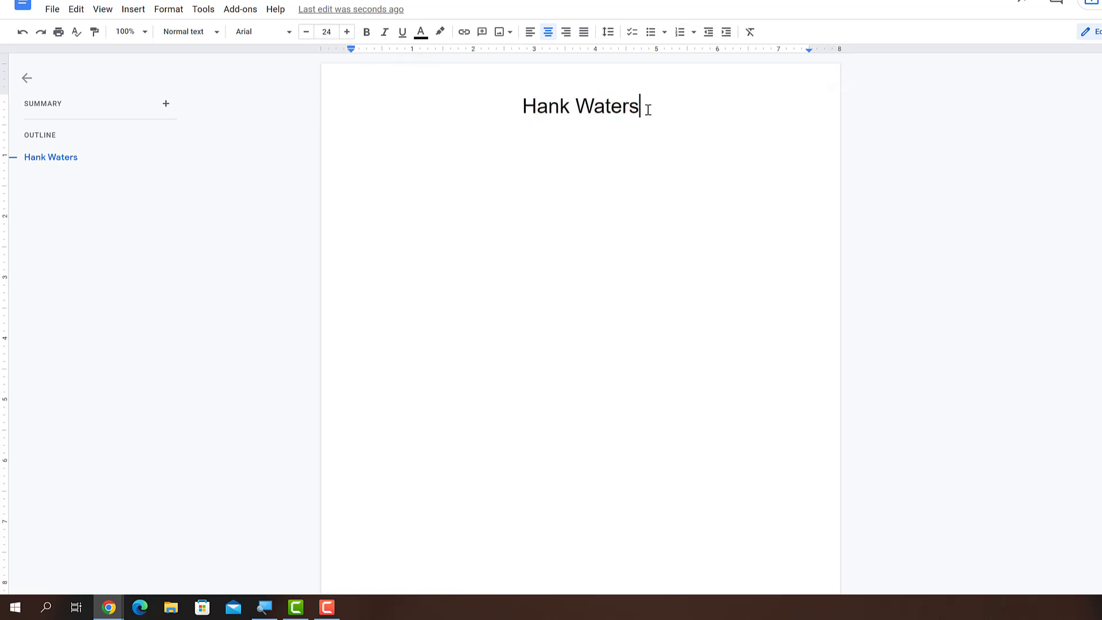
pyautogui.press('Return')
pyautogui.click(332, 34)
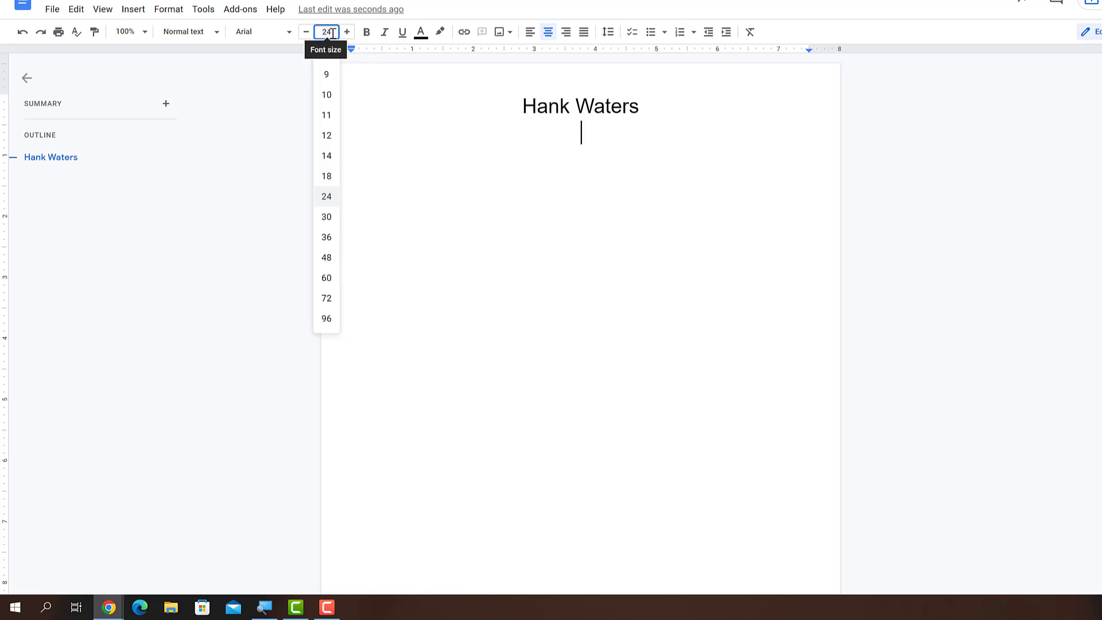
pyautogui.write('12')
pyautogui.press('Return')
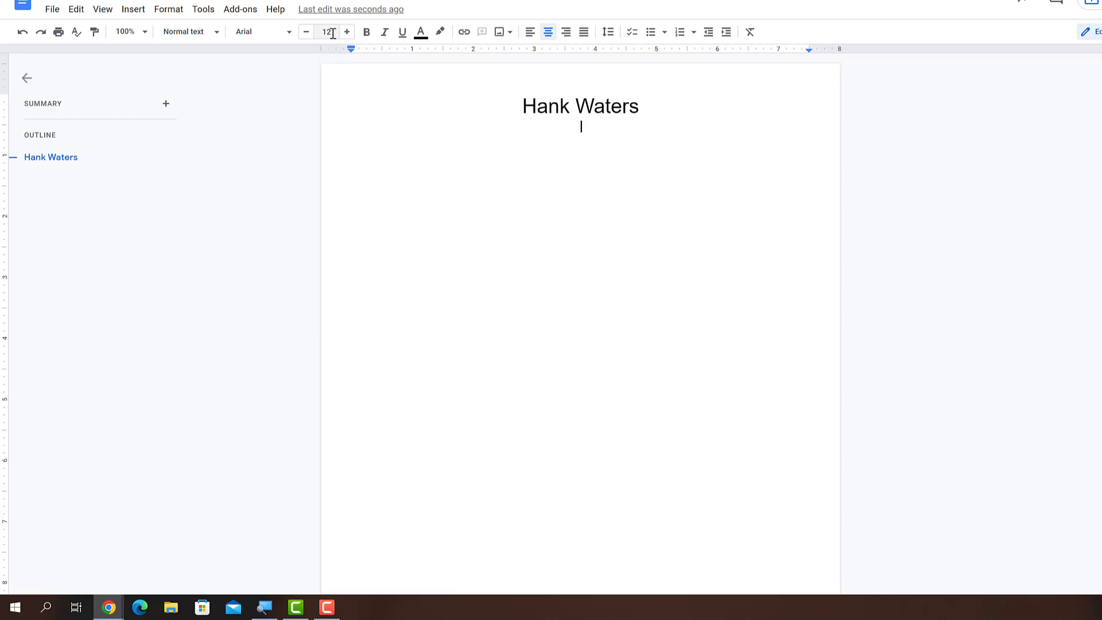
pyautogui.click(530, 32)
pyautogui.write('123 N 456 W ')
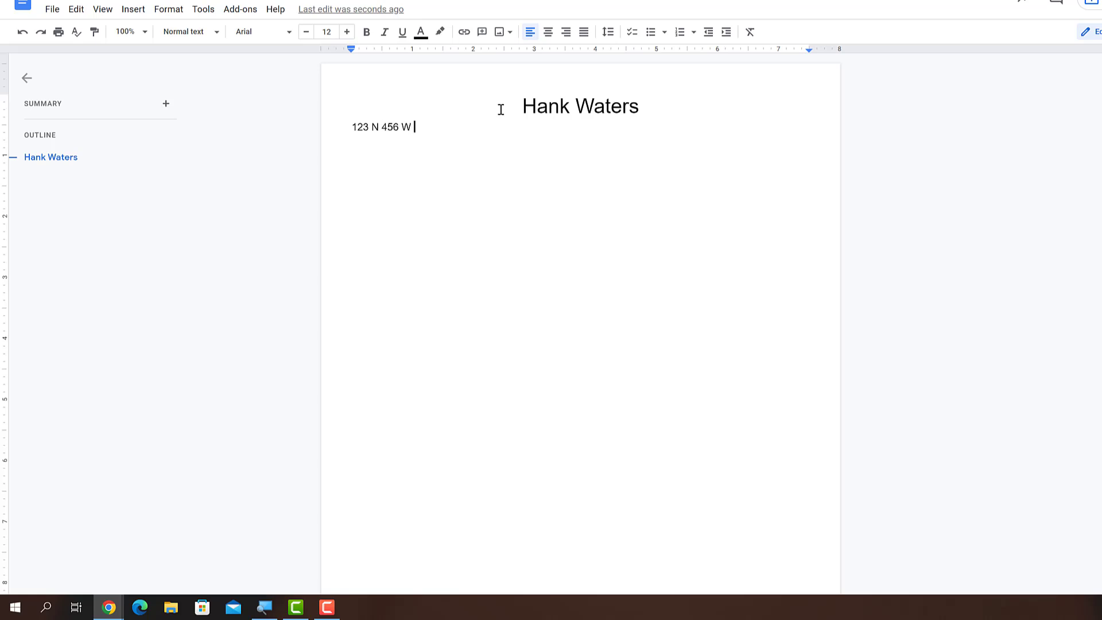
pyautogui.write('Ogden, UT 84404')
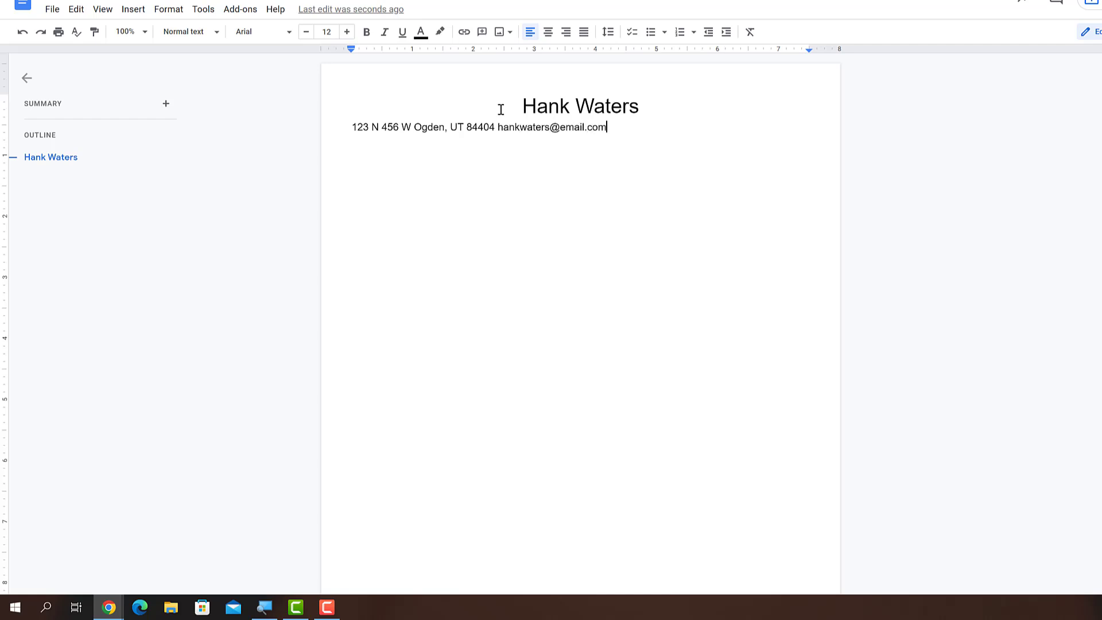
# Step: Add a right tab stop at 7.5 inches and push the e-mail address to the right margin
pyautogui.click(649, 49)
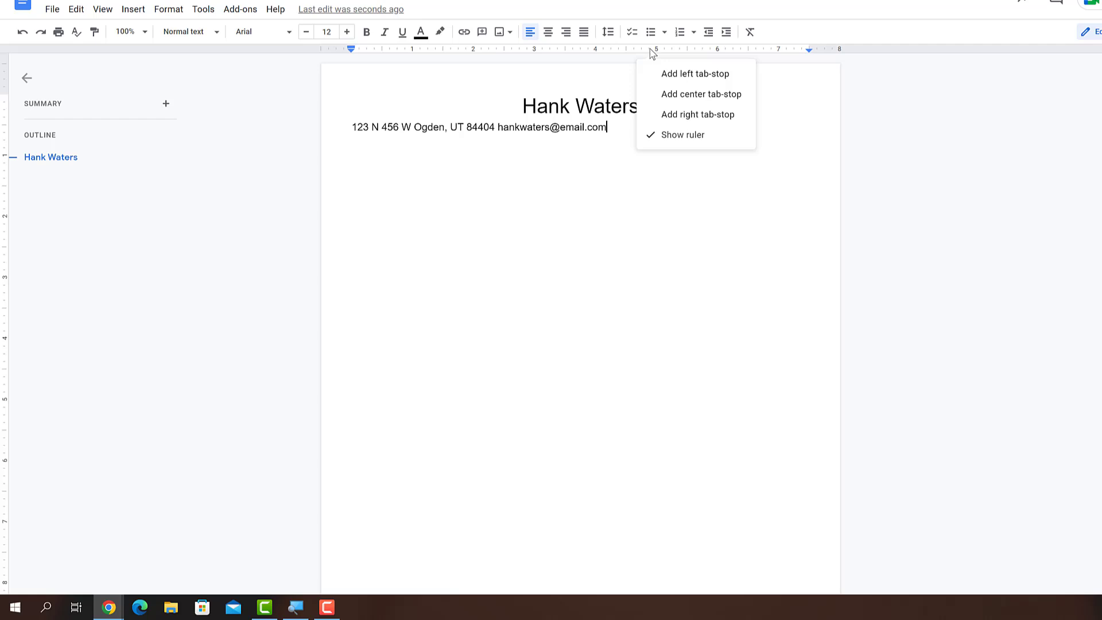
pyautogui.click(672, 114)
pyautogui.moveTo(650, 50); pyautogui.dragTo(809, 52)
pyautogui.click(497, 126)
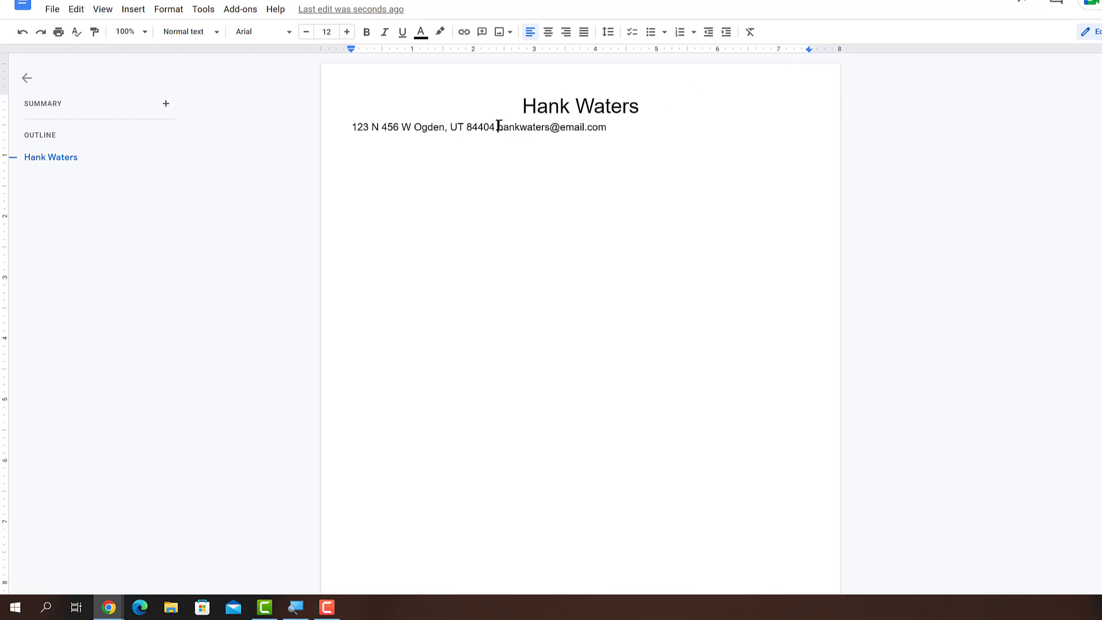
pyautogui.press('Tab')
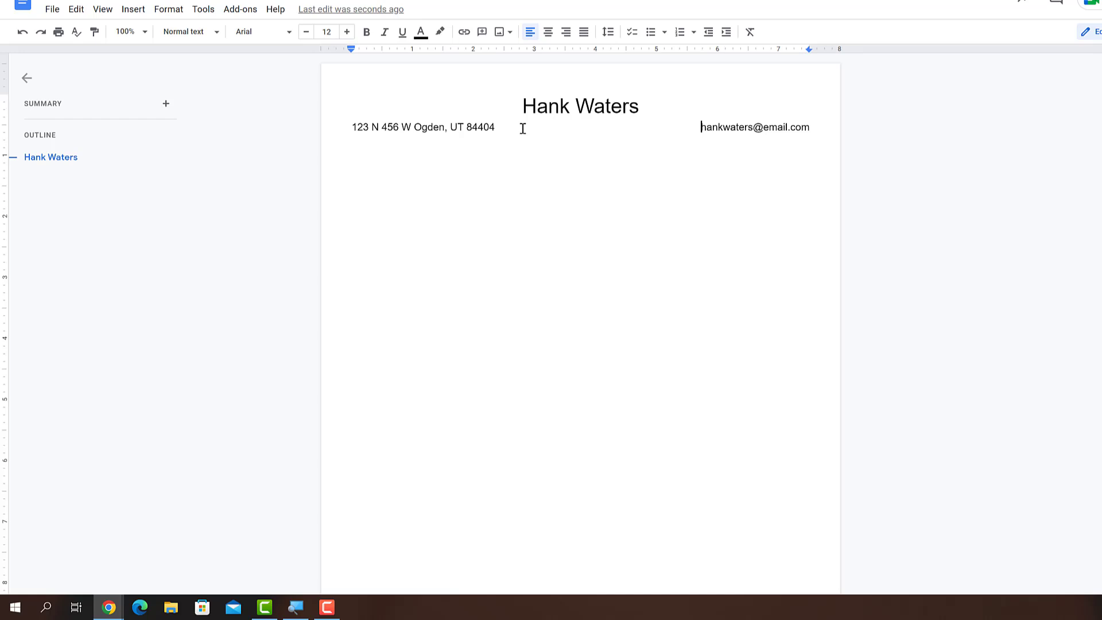
# Step: Start a new line below and remove the hyperlink from the e-mail address
pyautogui.click(811, 126)
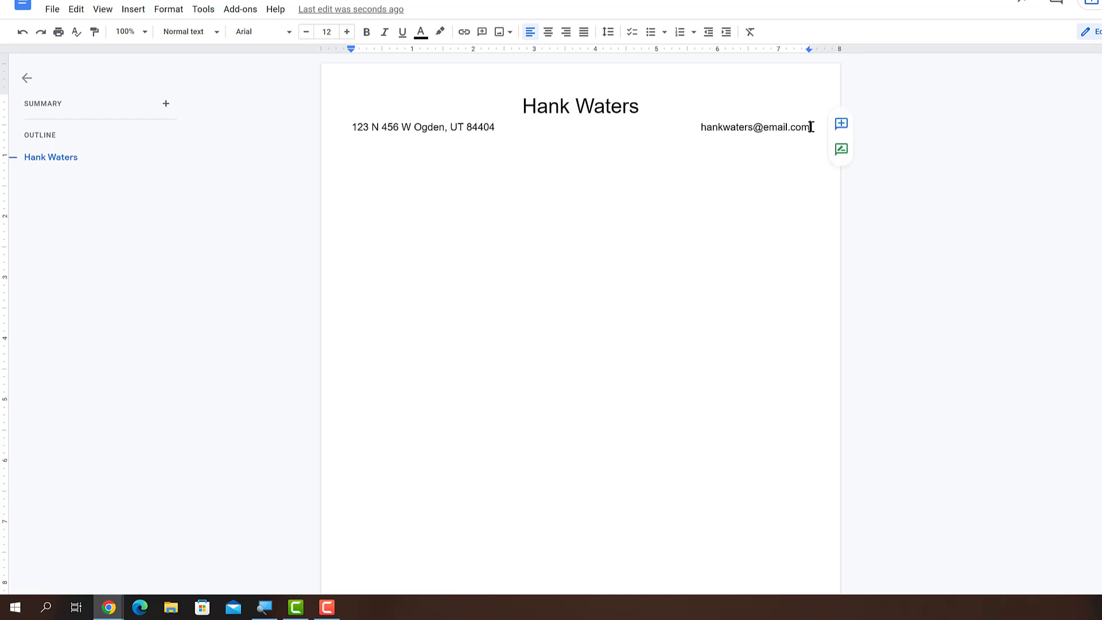
pyautogui.press('Return')
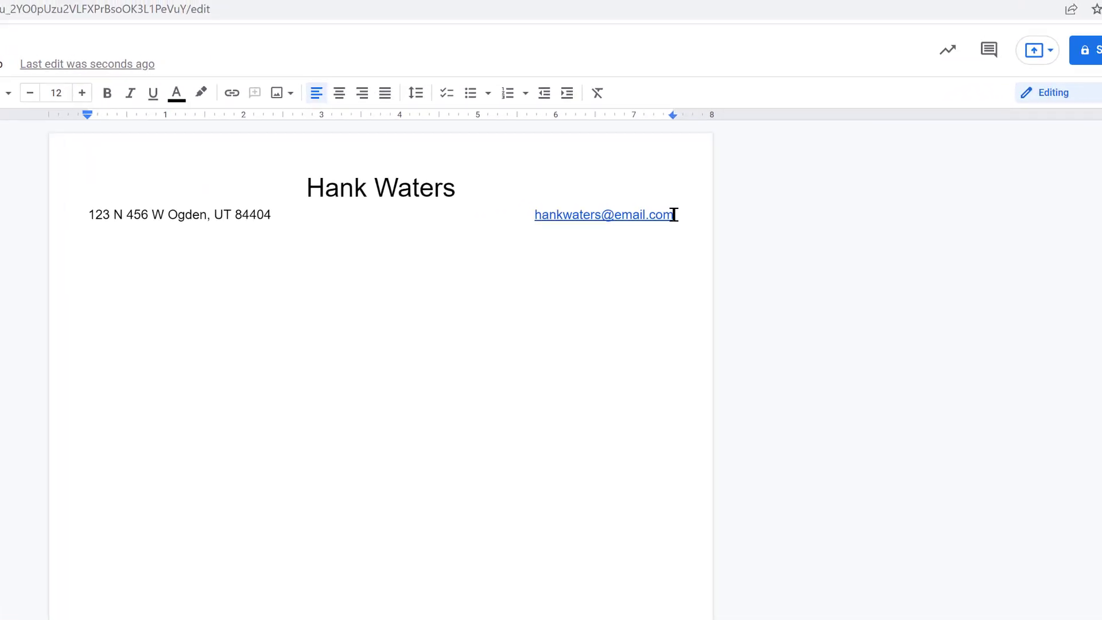
pyautogui.click(656, 214)
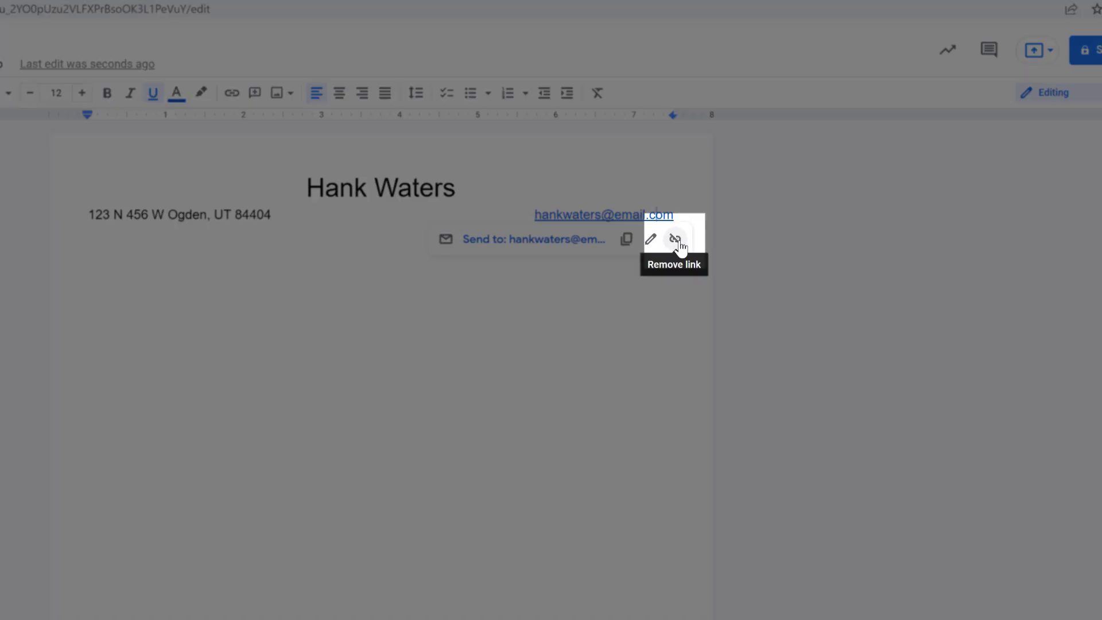
pyautogui.click(676, 240)
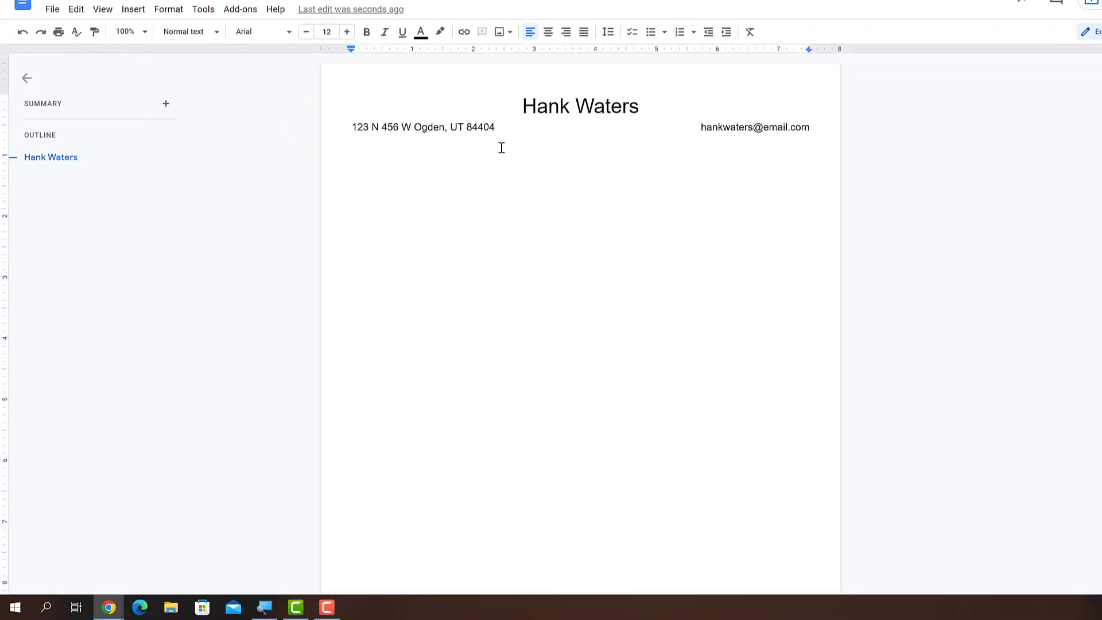
# Step: Type the phone number on the left and the LinkedIn profile address at the right margin
pyautogui.write('(123) 456-7890')
pyautogui.press('Tab')
pyautogui.write('linkedin')
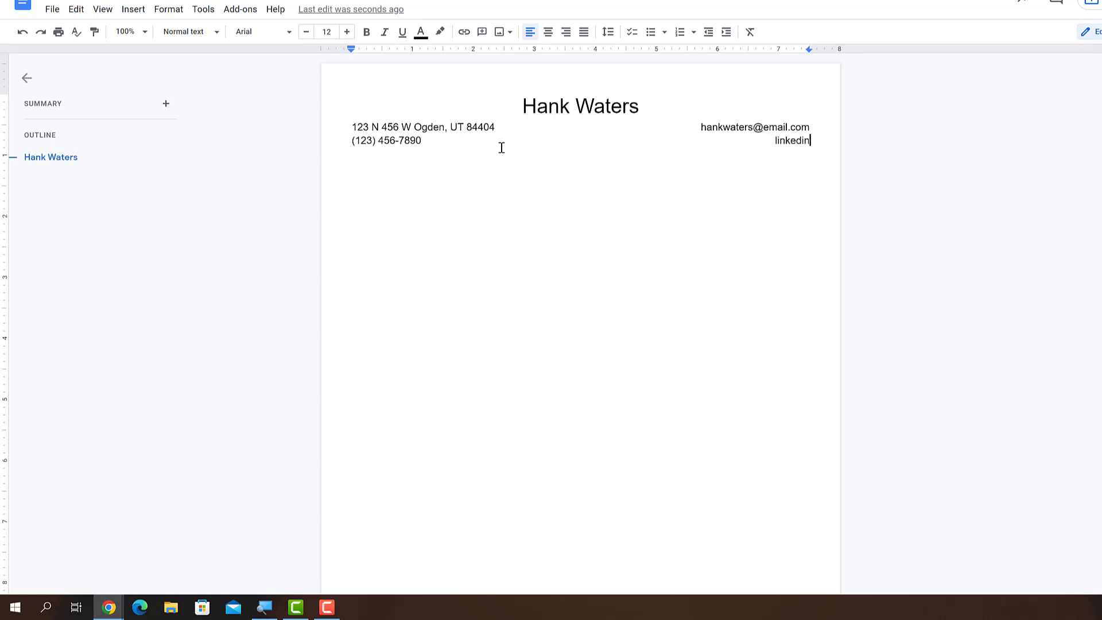
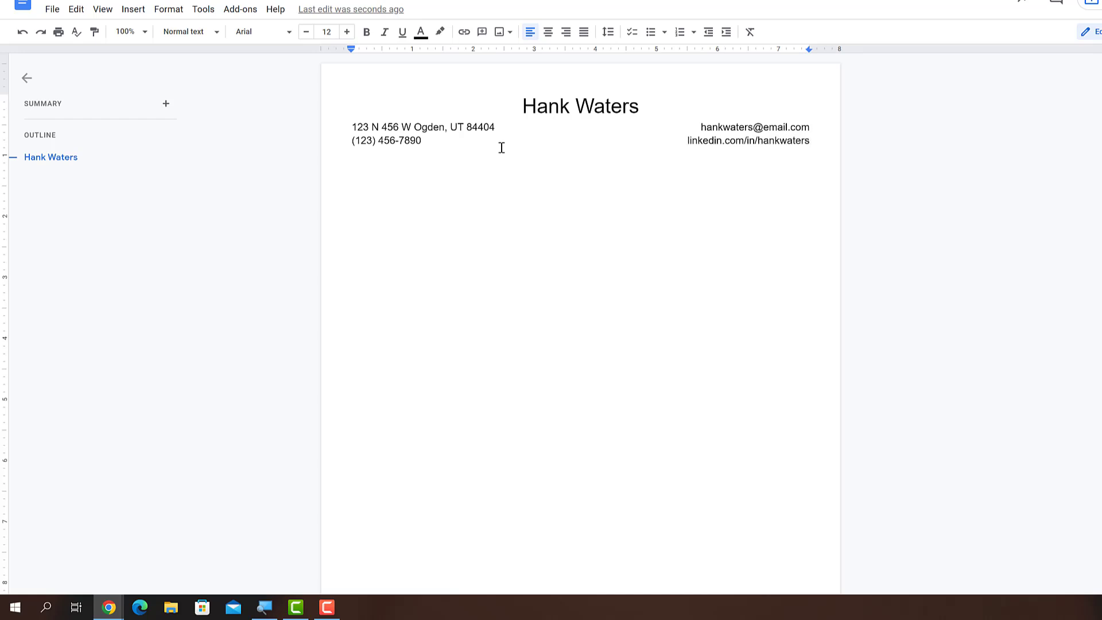
pyautogui.press('Return')
# Step: Insert a horizontal line beneath the contact lines
pyautogui.click(812, 143)
pyautogui.click(140, 13)
pyautogui.click(189, 114)
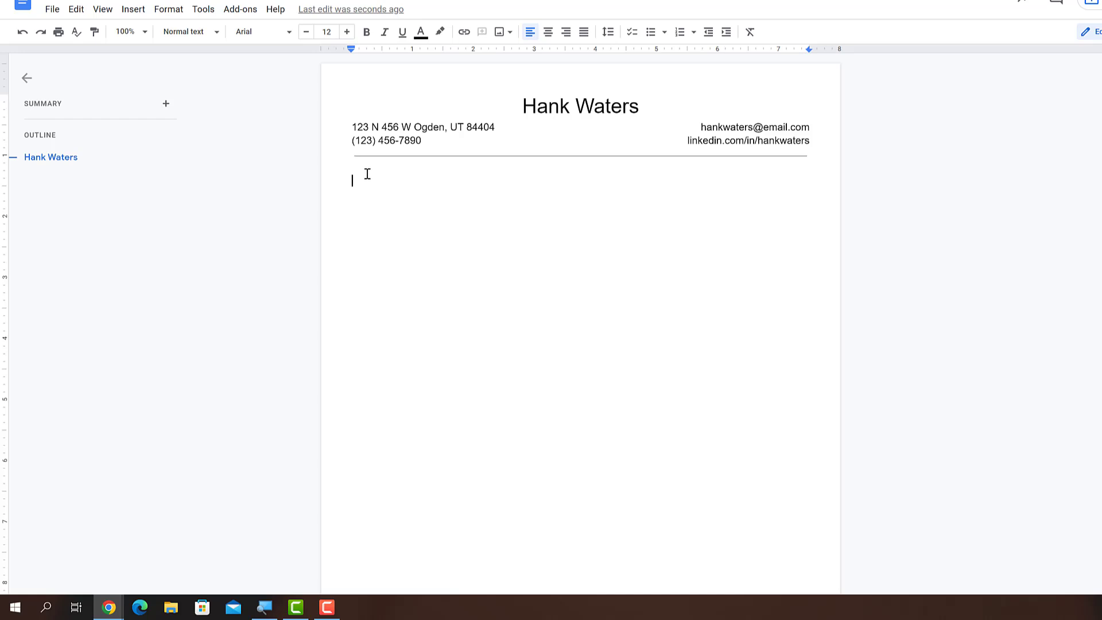
# Step: Type a bold EDUCATION heading, update Heading 1 to match it, and start a new line
pyautogui.write('EDUCATION')
pyautogui.moveTo(417, 181); pyautogui.dragTo(351, 167)
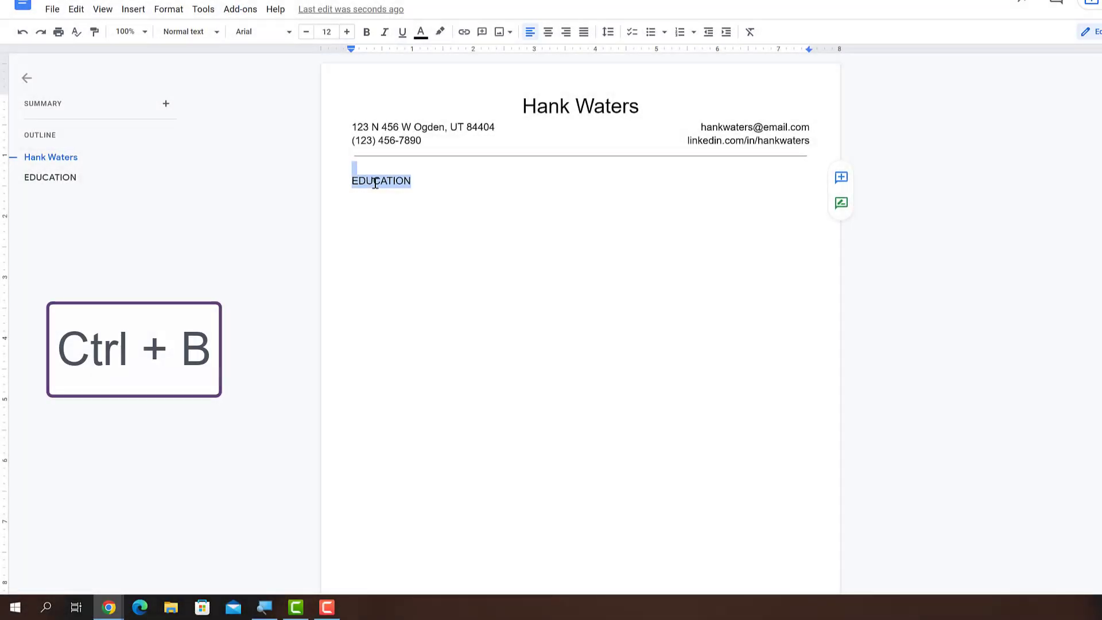
pyautogui.hotkey('ctrl', 'b')
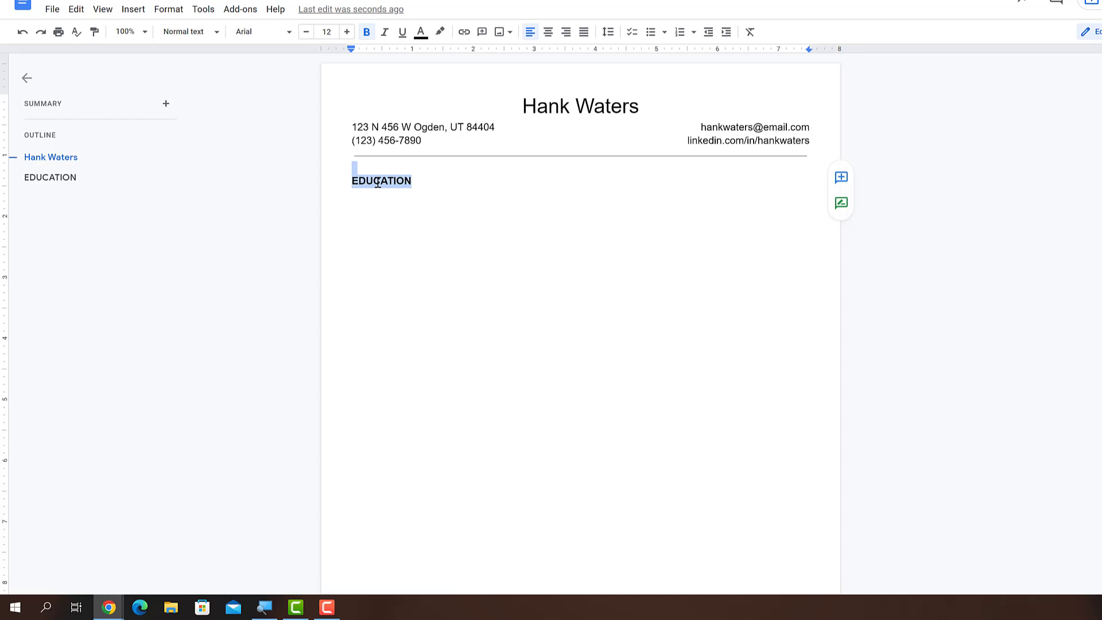
pyautogui.click(217, 36)
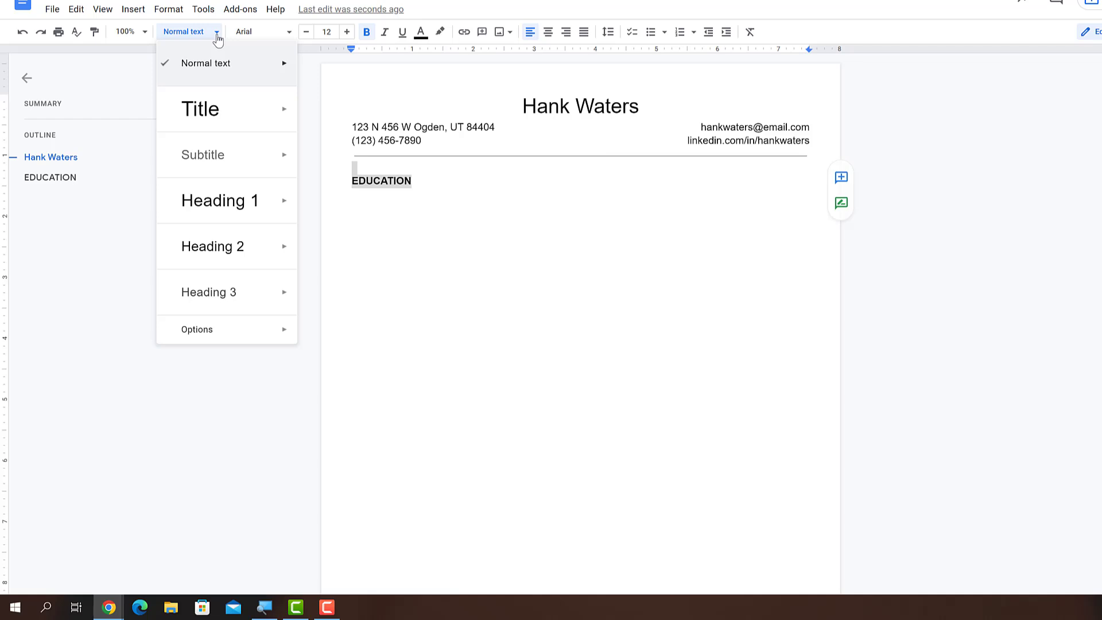
pyautogui.moveTo(287, 202)
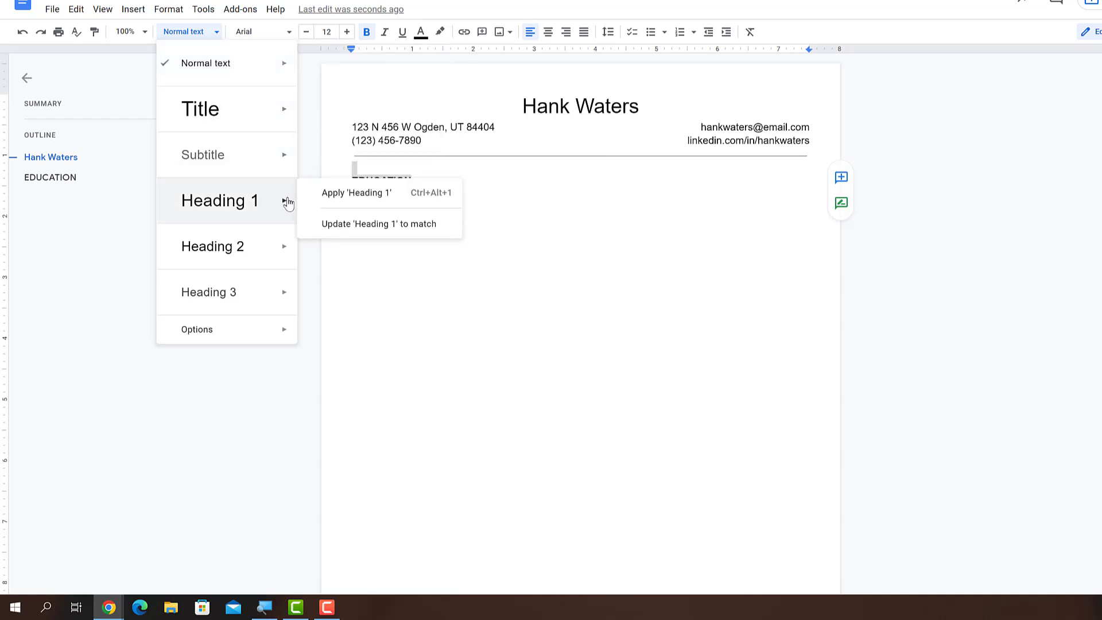
pyautogui.click(352, 224)
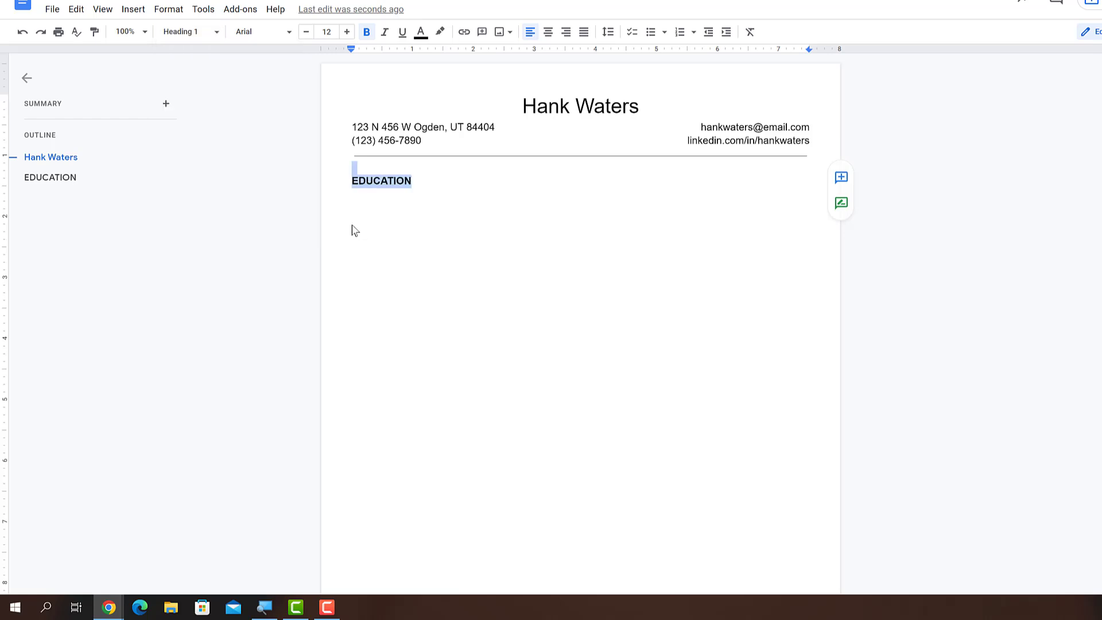
pyautogui.click(414, 185)
pyautogui.press('Return')
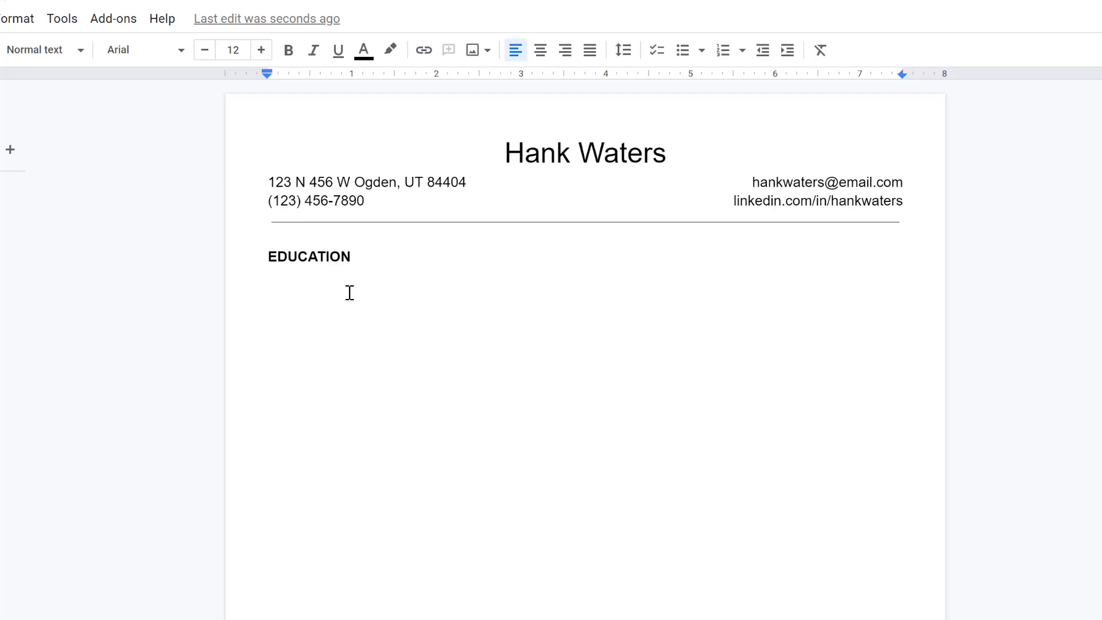
# Step: Enter Bachelor of Arts: Communication / May 20XX, Minor: Marketing / GPA 3.74, and Weber State University, Ogden, UT
pyautogui.moveTo(267, 71); pyautogui.dragTo(310, 73)
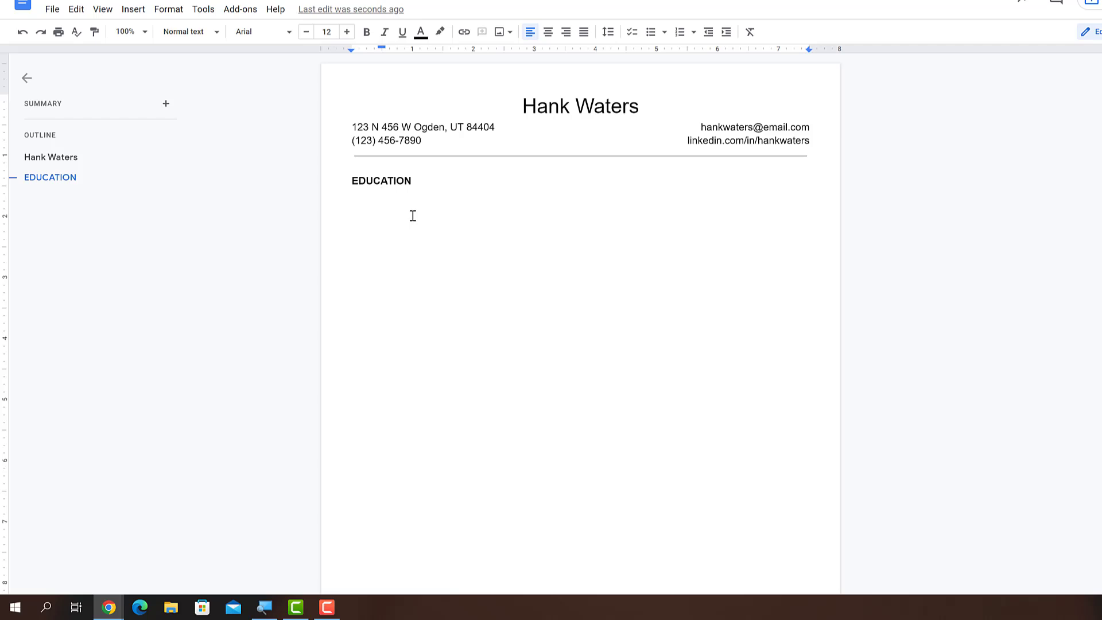
pyautogui.write('Bachelor of Arts: C')
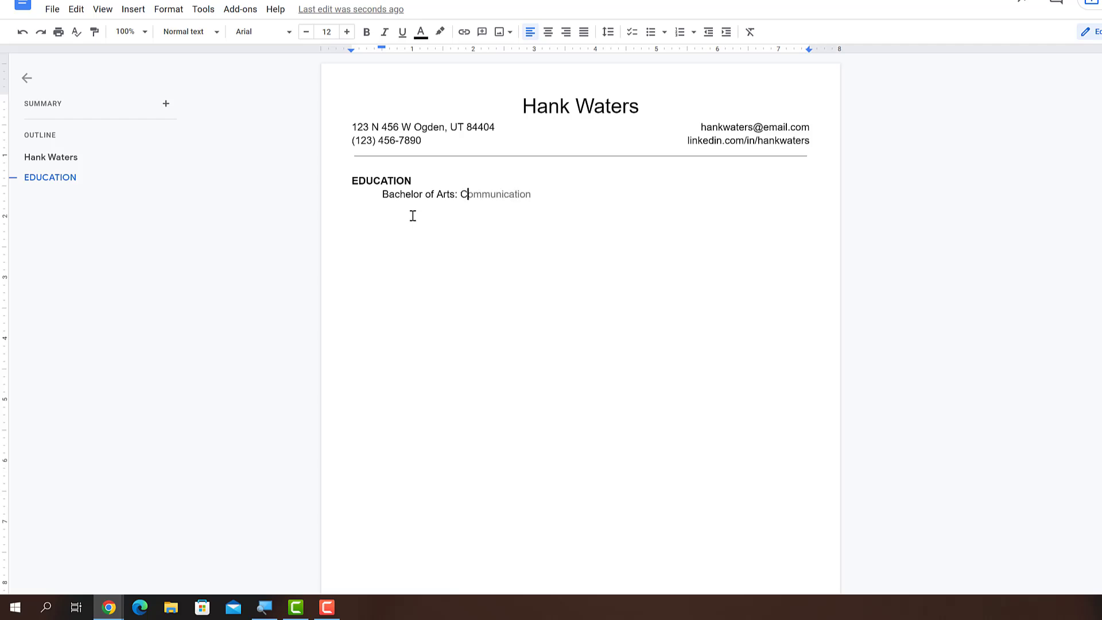
pyautogui.write('ommunication')
pyautogui.press('Tab')
pyautogui.write('May 20XX')
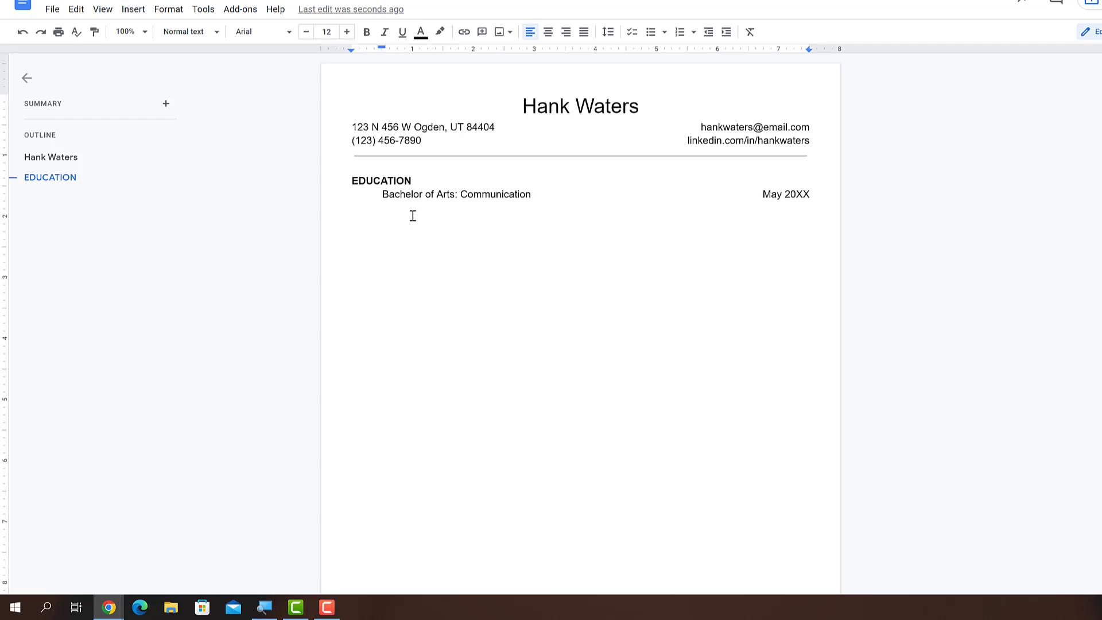
pyautogui.press('Return')
pyautogui.write('Minor: Marketing')
pyautogui.press('Tab')
pyautogui.write('GPA 3.74')
pyautogui.press('Return')
pyautogui.write('Weber State University, Ogden, UT')
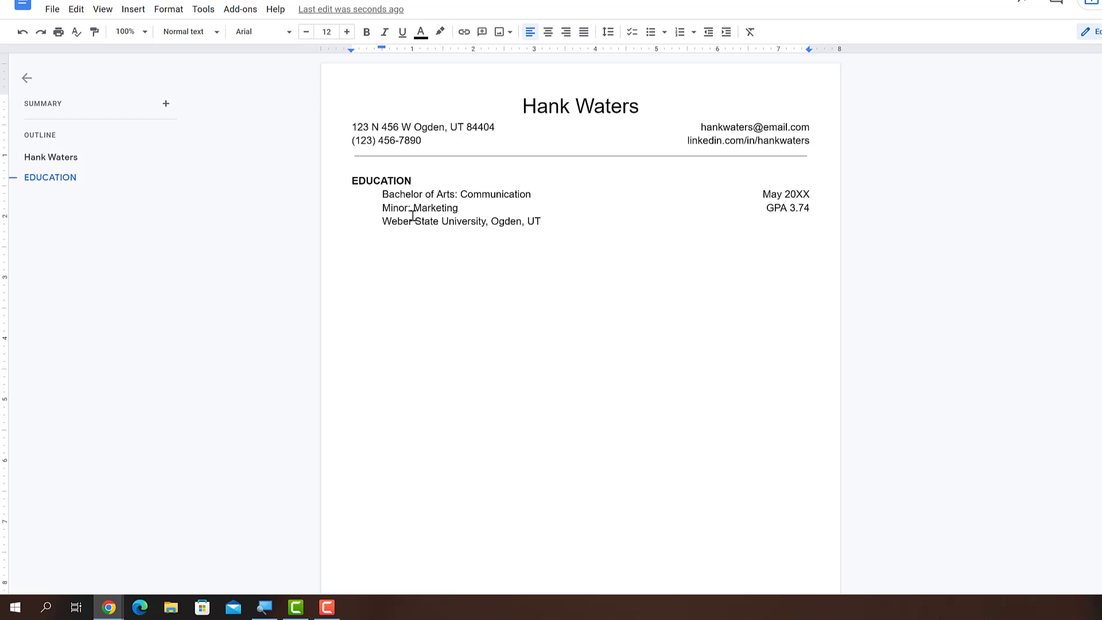
pyautogui.press('Return')
# Step: Bold the degree and minor lines and add empty lines for the next section
pyautogui.moveTo(382, 48); pyautogui.dragTo(351, 51)
pyautogui.moveTo(462, 208); pyautogui.dragTo(381, 208)
pyautogui.hotkey('ctrl', 'b')
pyautogui.moveTo(531, 194); pyautogui.dragTo(384, 193)
pyautogui.hotkey('ctrl', 'b')
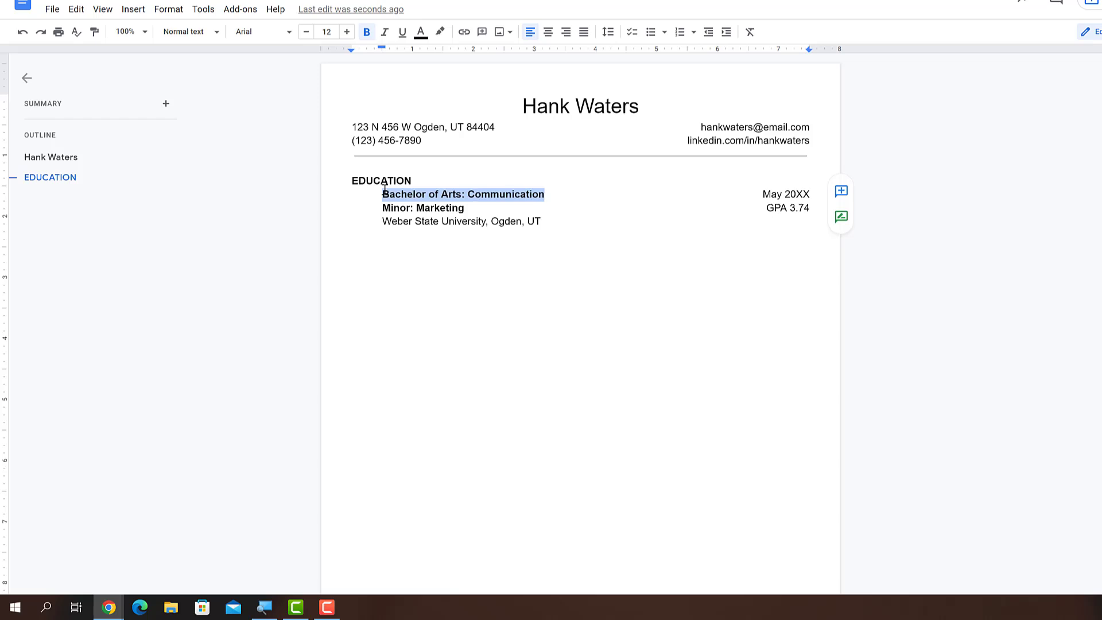
pyautogui.click(381, 239)
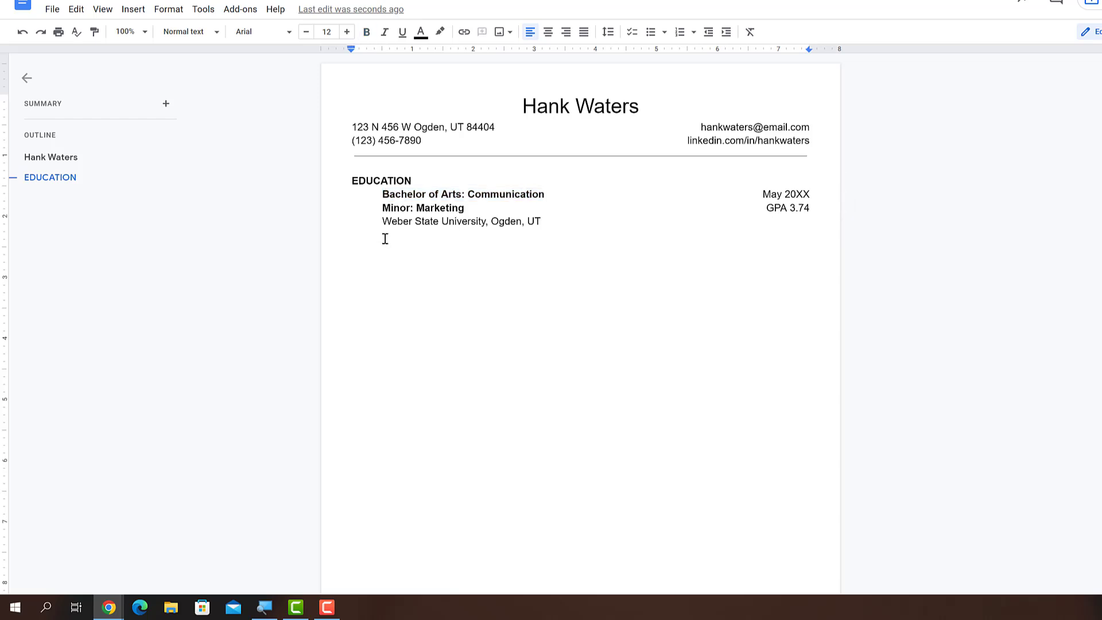
pyautogui.press('Return')
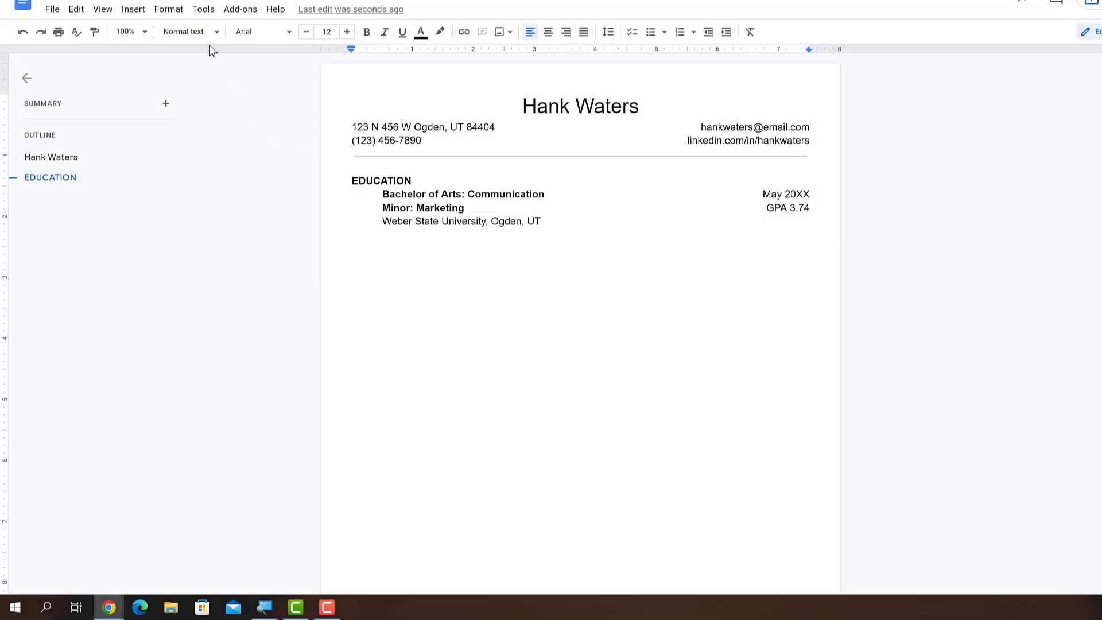
# Step: Add a Heading 1 'RELATED COURSEWORK' with an indented 'Communication Courses' line beneath it
pyautogui.click(211, 33)
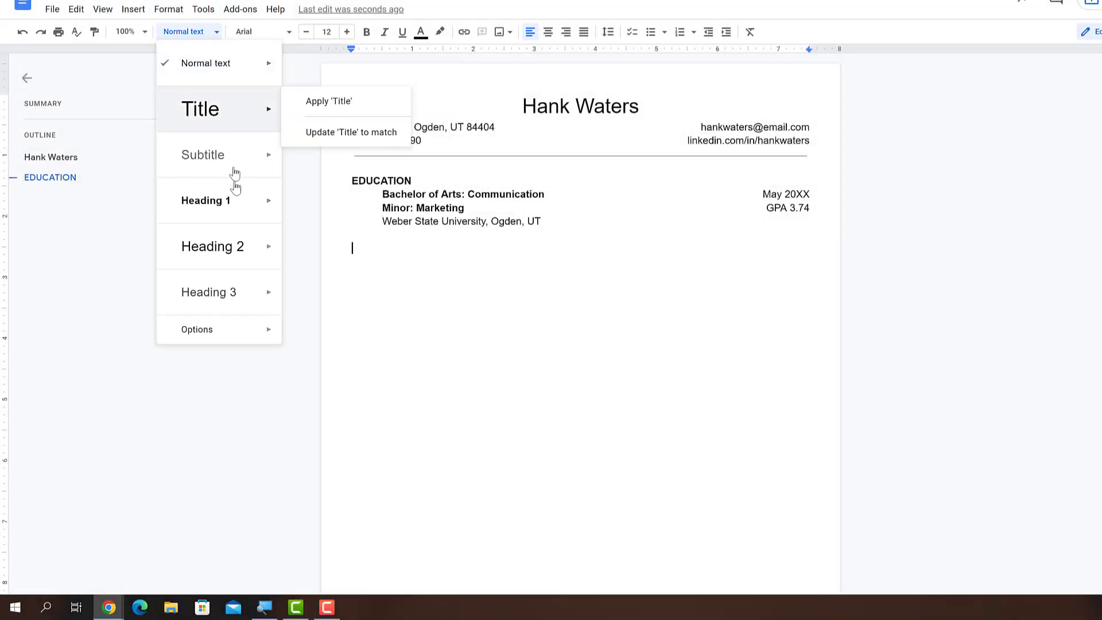
pyautogui.click(235, 200)
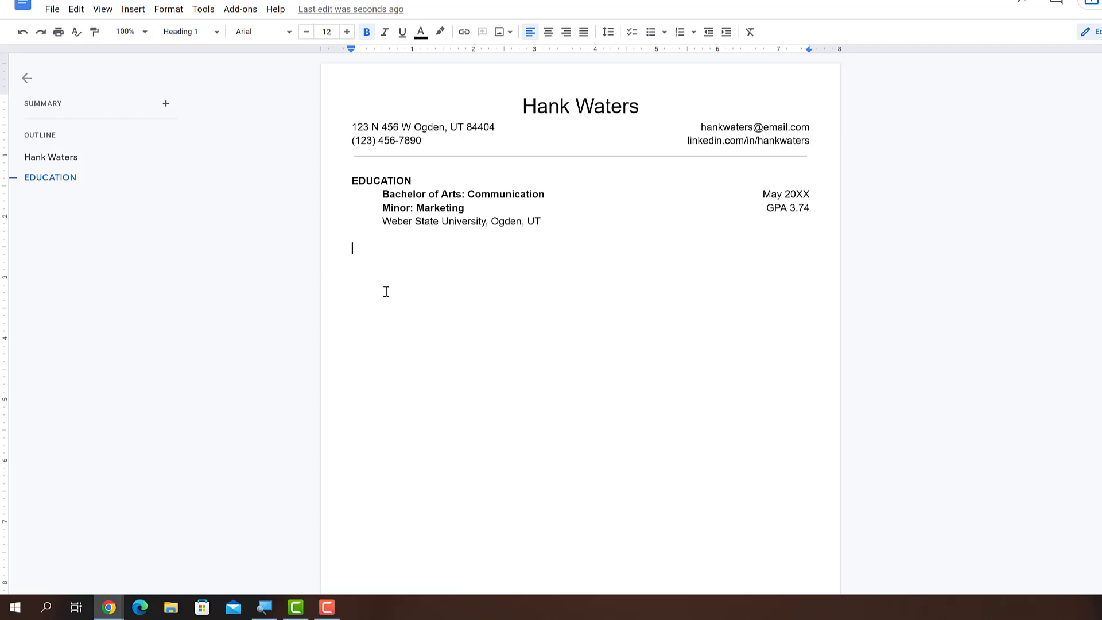
pyautogui.write('RELATED COURSEWORK')
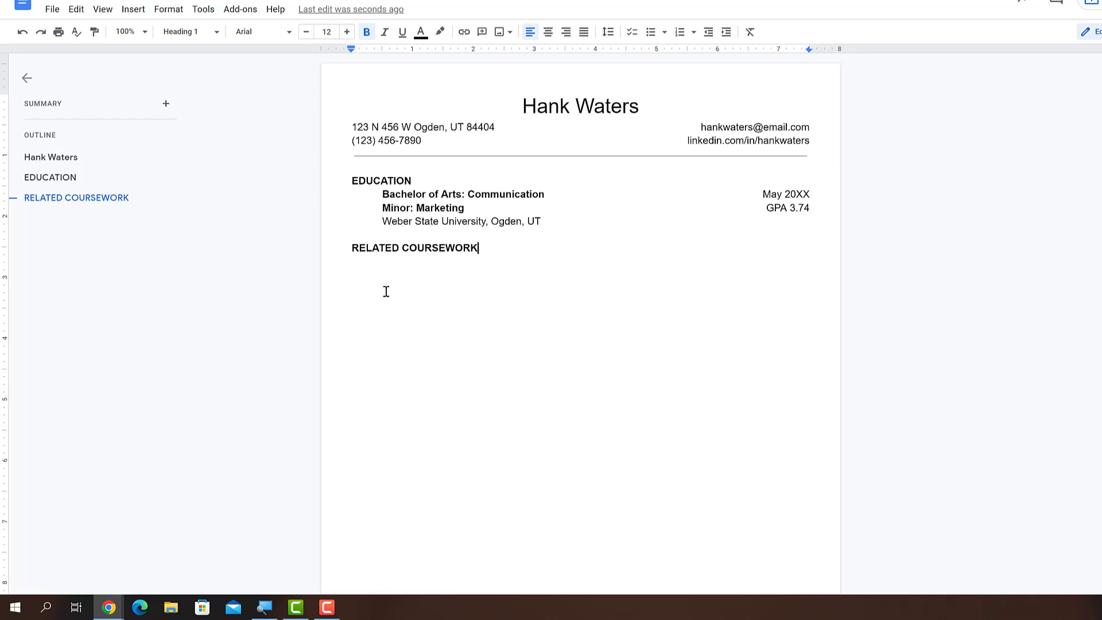
pyautogui.press('Return')
pyautogui.moveTo(351, 46); pyautogui.dragTo(382, 45)
pyautogui.write('Communication Courses')
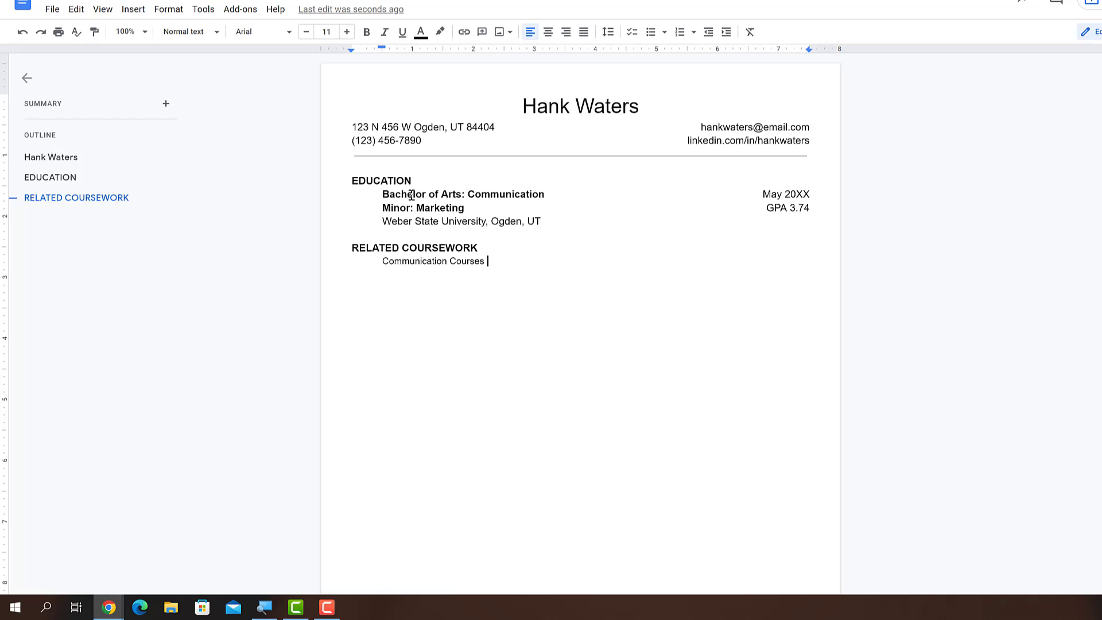
# Step: Place 'Marketing Courses' in a second column at a 4.06-inch left tab stop, with both headings bold italic
pyautogui.write('Marketing Courses')
pyautogui.click(595, 50)
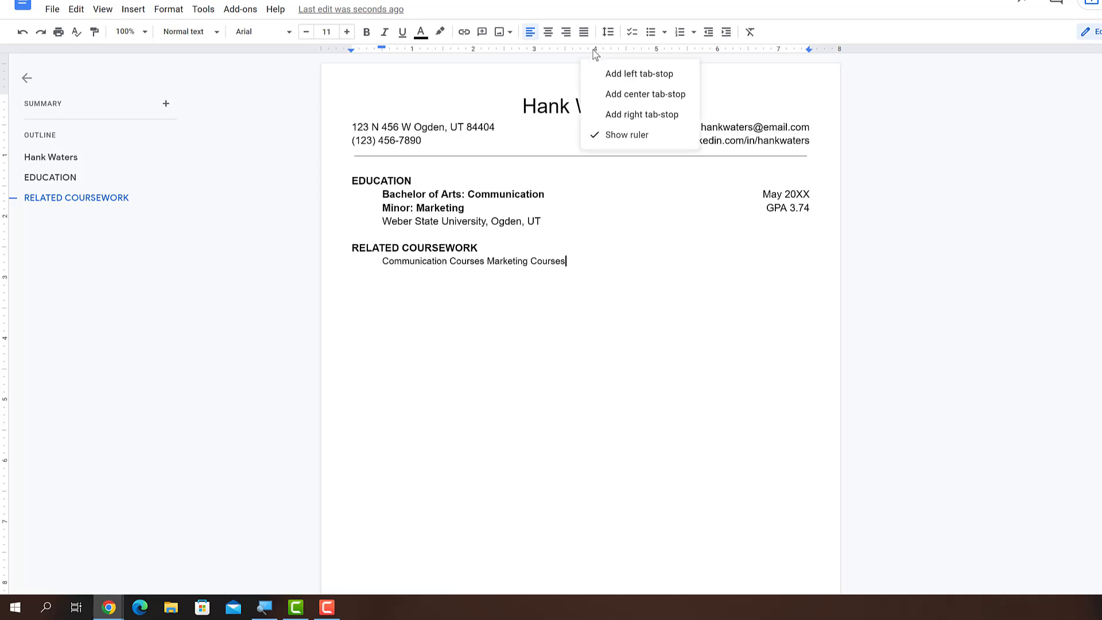
pyautogui.click(609, 74)
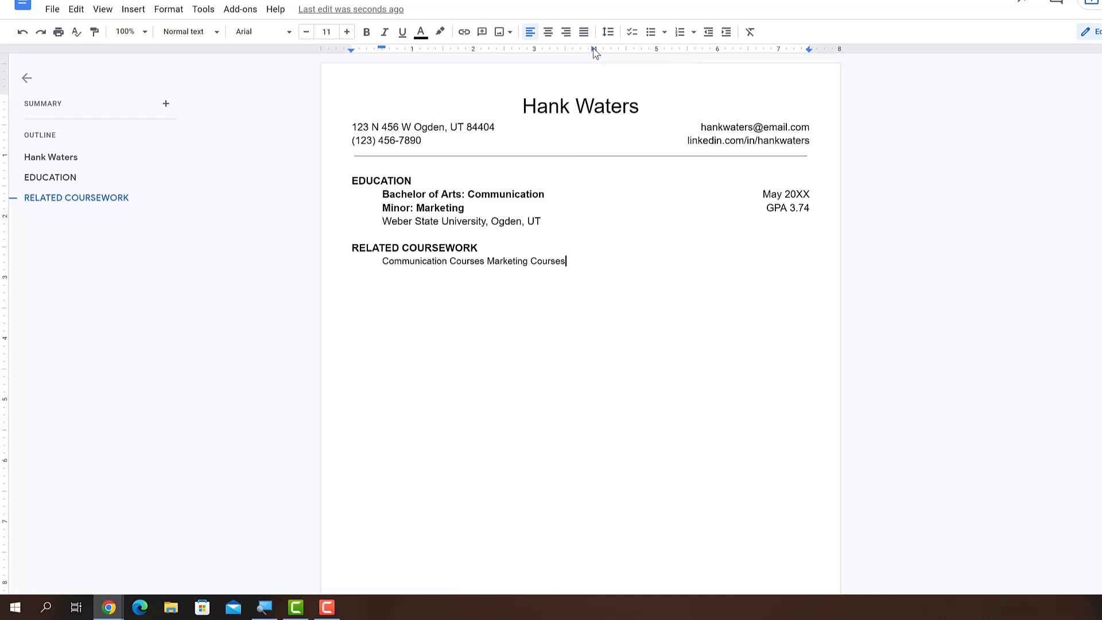
pyautogui.moveTo(592, 49); pyautogui.dragTo(613, 53)
pyautogui.click(485, 261)
pyautogui.press('Tab')
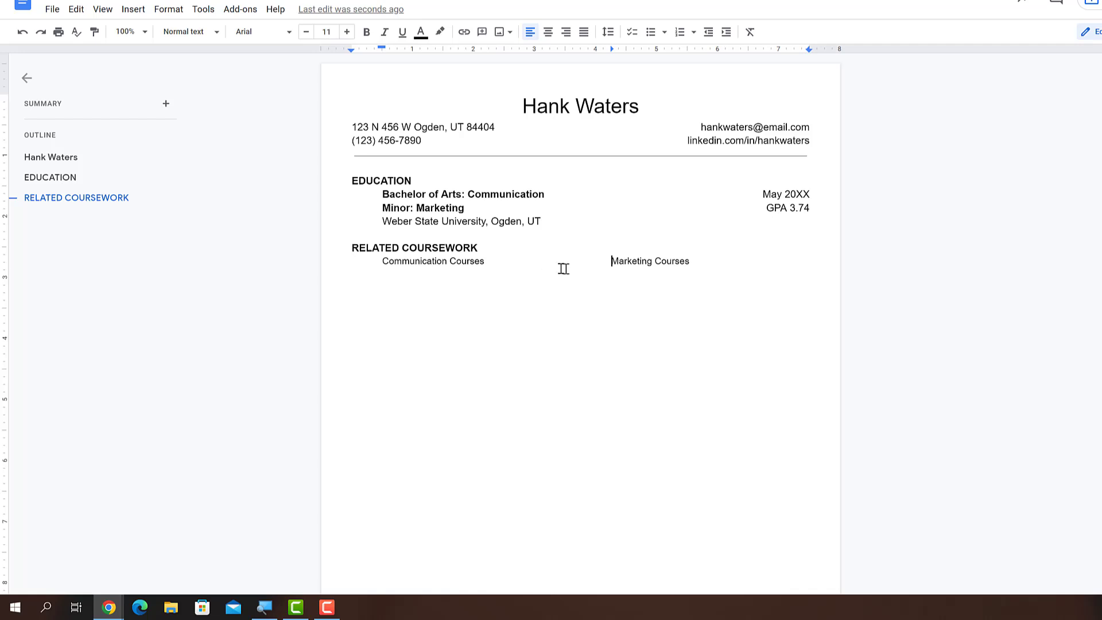
pyautogui.click(694, 262)
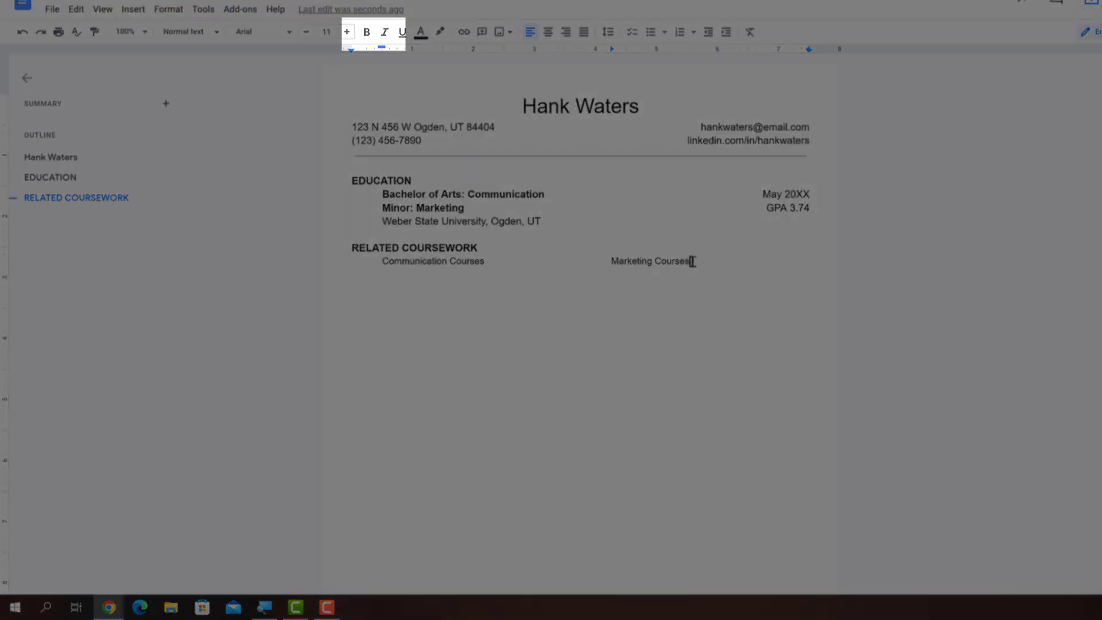
pyautogui.moveTo(691, 262); pyautogui.dragTo(387, 268)
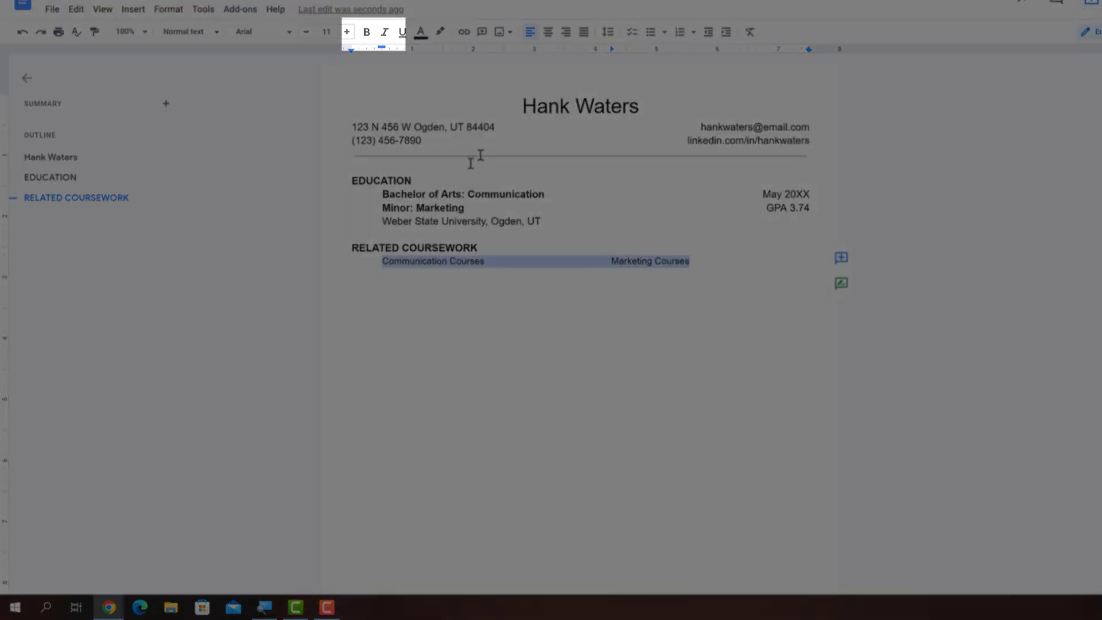
pyautogui.click(366, 32)
pyautogui.click(384, 32)
pyautogui.click(705, 263)
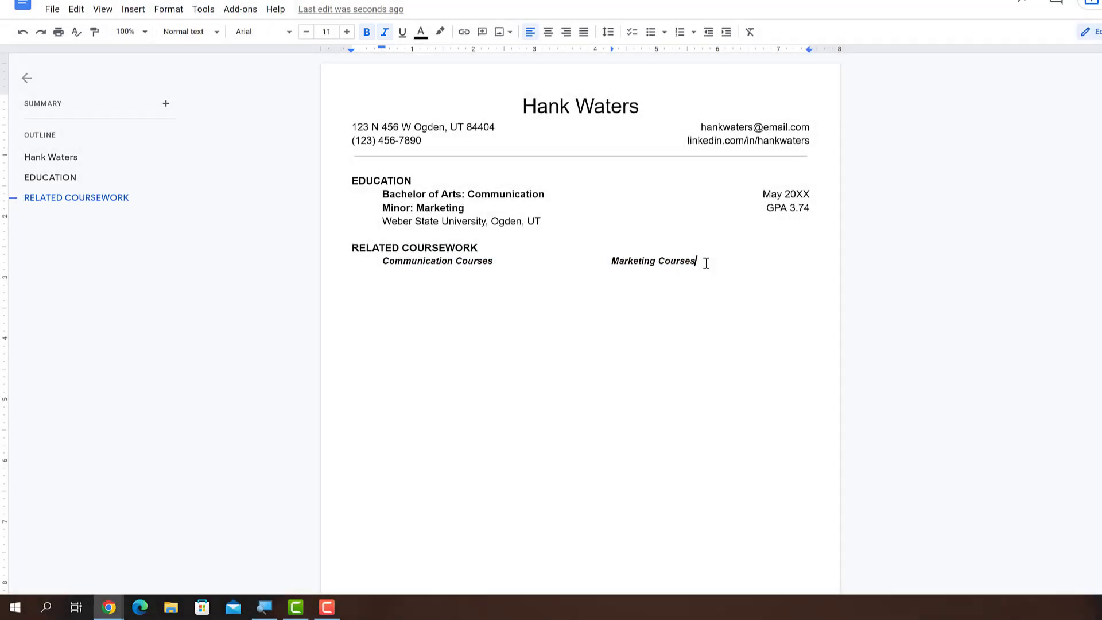
# Step: List plain course rows: Principles of Public Speaking / Business Communication, Media Writing / Marketing Concepts
pyautogui.press('Return')
pyautogui.hotkey('ctrl', 'b')
pyautogui.hotkey('ctrl', 'i')
pyautogui.write('Principles of Public Speaking')
pyautogui.press('Tab')
pyautogui.write('Business Communication')
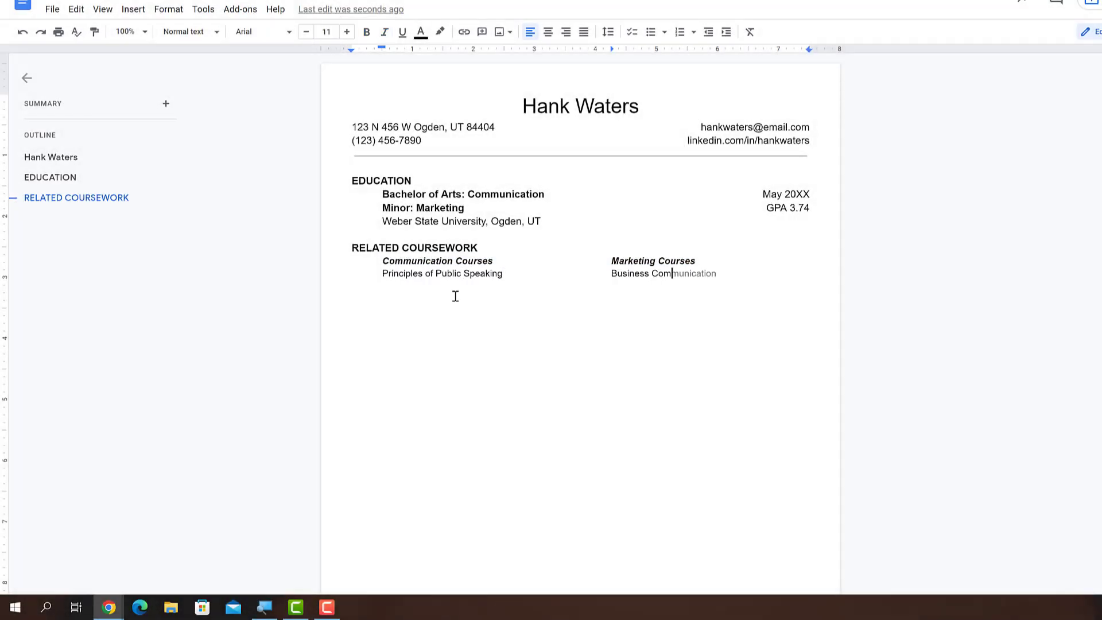
pyautogui.press('Return')
pyautogui.write('Media Writing')
pyautogui.press('Tab')
pyautogui.write('Marketing Concepts & Pra')
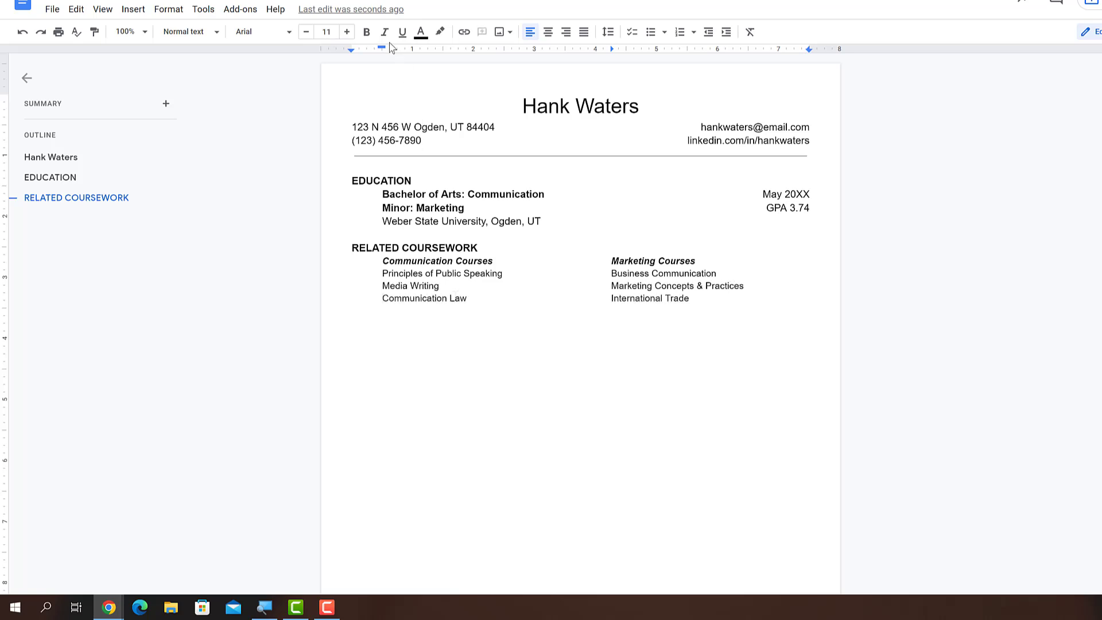
pyautogui.moveTo(381, 47); pyautogui.dragTo(356, 50)
# Step: Add a WORK EXPERIENCE heading with Marketing Intern, May 2019 - Present, Marine Paddleboards, Inc., Ogden, UT
pyautogui.click(192, 31)
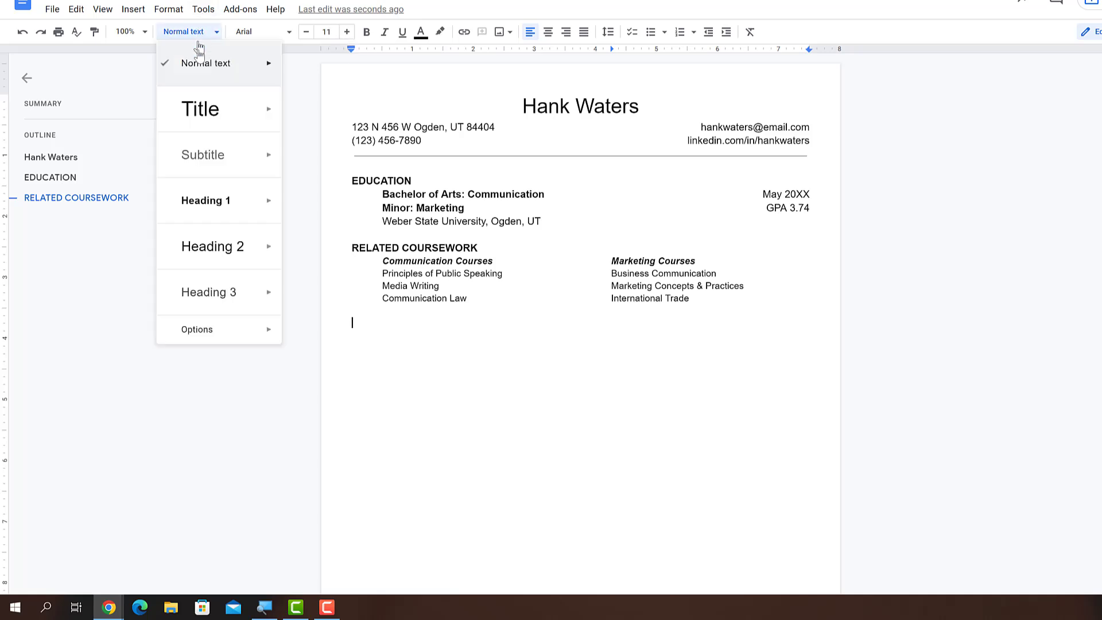
pyautogui.click(213, 199)
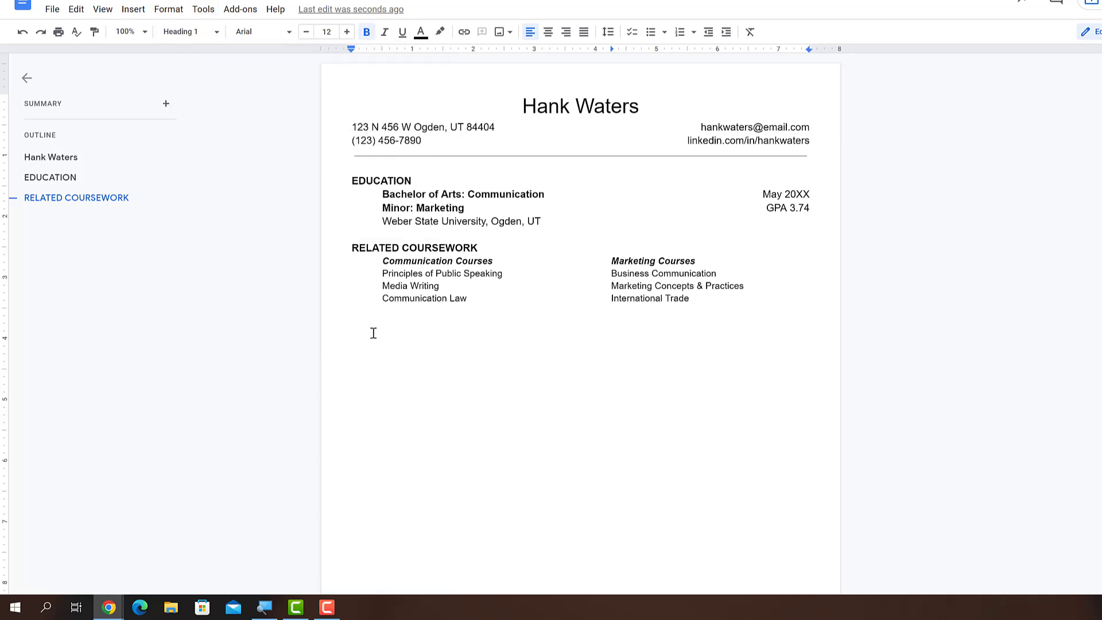
pyautogui.write('WORK EXPERIENCE')
pyautogui.press('Return')
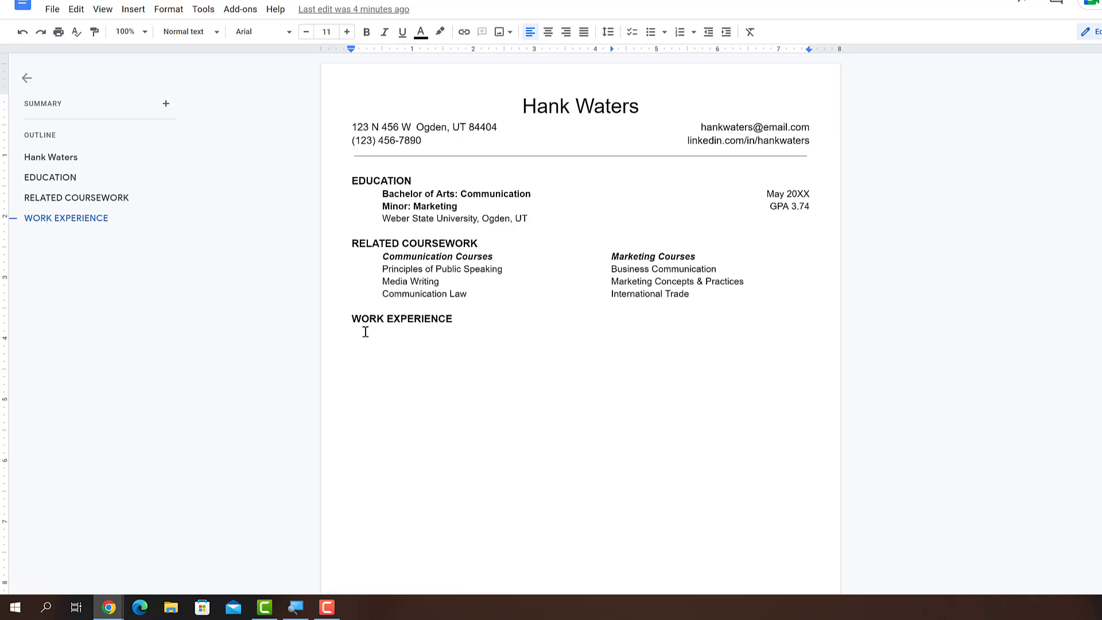
pyautogui.write('Marketing Intern')
pyautogui.press('Tab')
pyautogui.write('May 2')
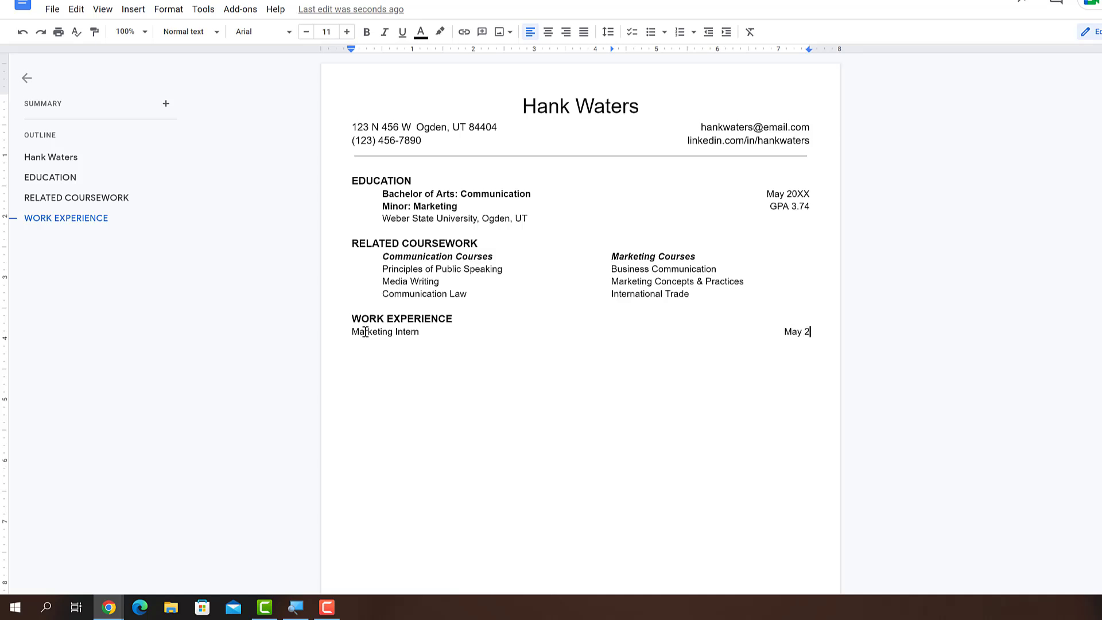
pyautogui.write('019 - Present')
pyautogui.press('Return')
pyautogui.write('Marine Paddleboards')
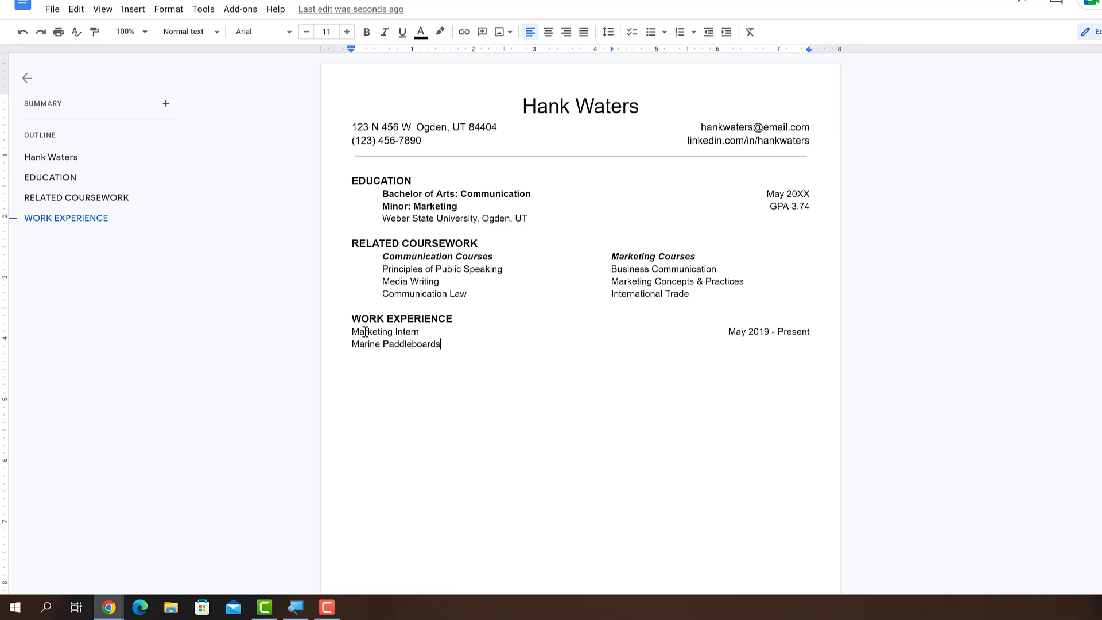
pyautogui.write(', Inc., Ogden, UT')
pyautogui.press('Return')
# Step: Add diamond-bulleted Marketing Intern duties: marketing campaigns, Create advertisements, and distributing 100+ digital advertisements
pyautogui.click(652, 32)
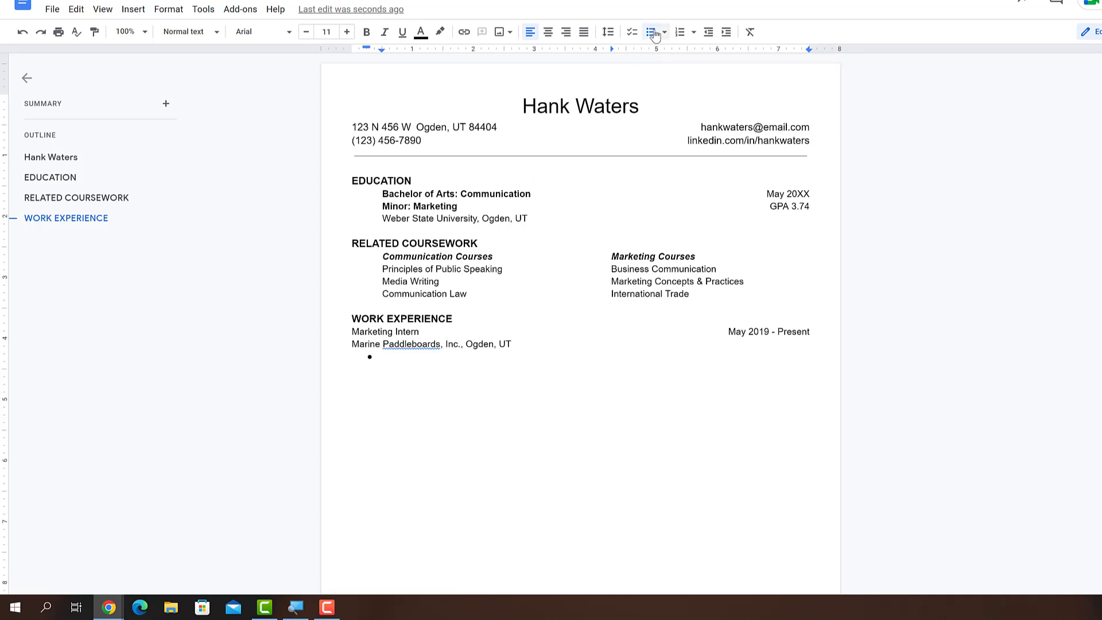
pyautogui.click(665, 33)
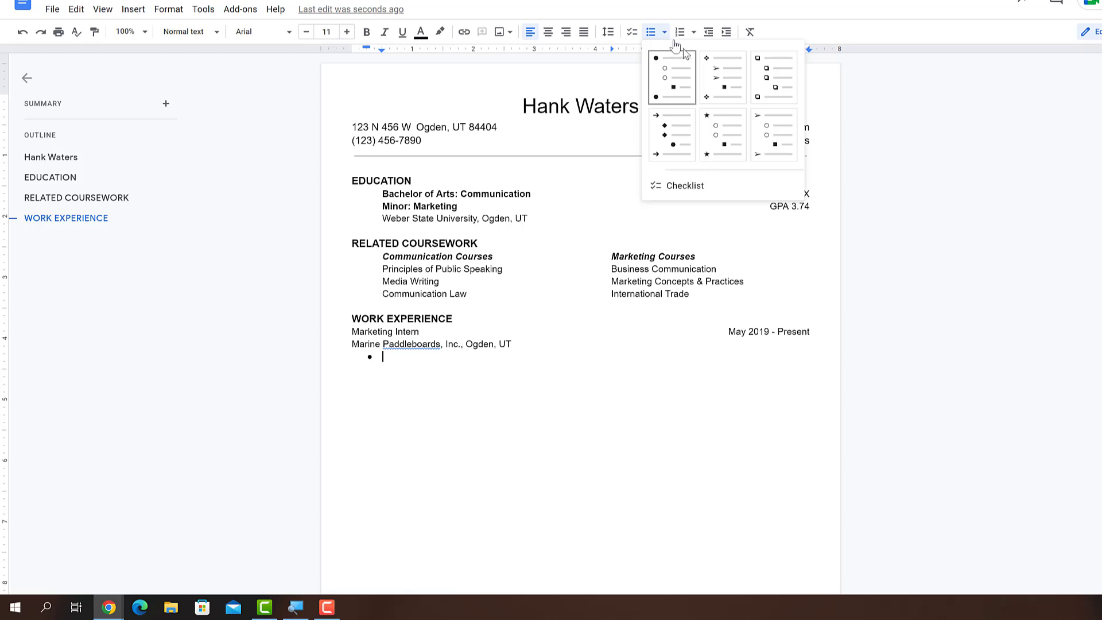
pyautogui.click(721, 78)
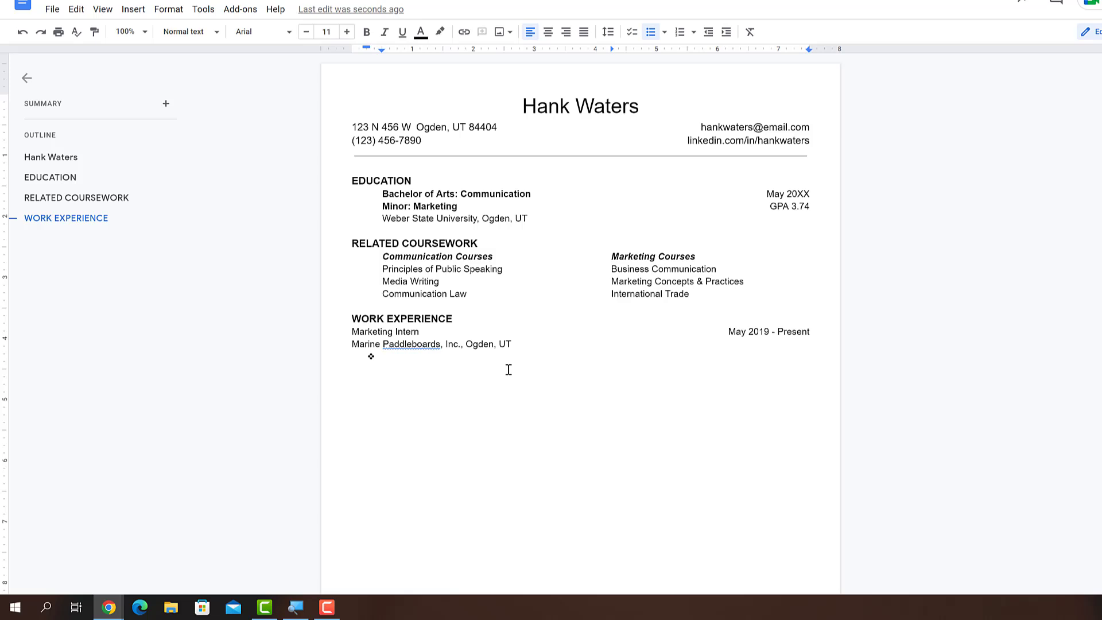
pyautogui.write('Collaborate with marketing te')
pyautogui.write('ams to c')
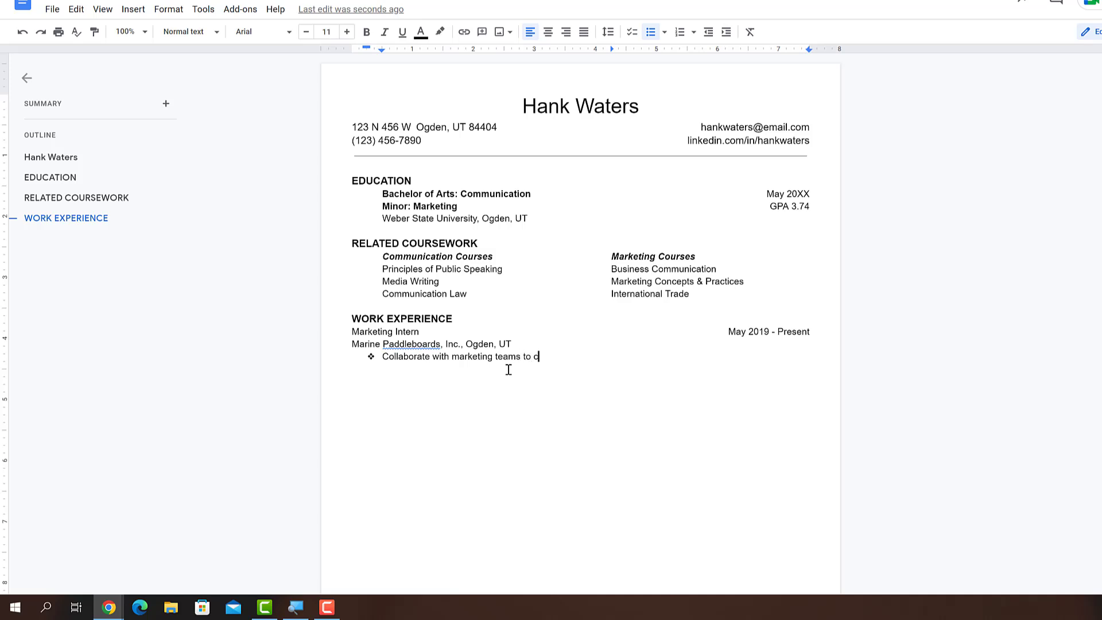
pyautogui.write('reate successful marketing campaigns')
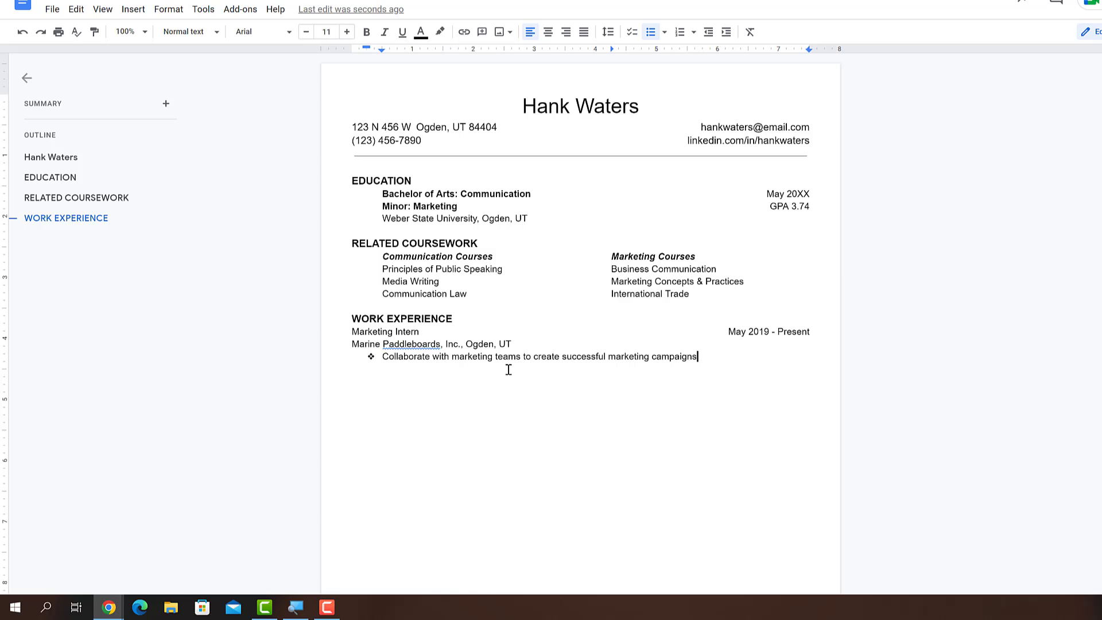
pyautogui.press('Return')
pyautogui.write('Create advertisements')
pyautogui.press('Return')
pyautogui.write('Distribute 100+ d')
pyautogui.write('i')
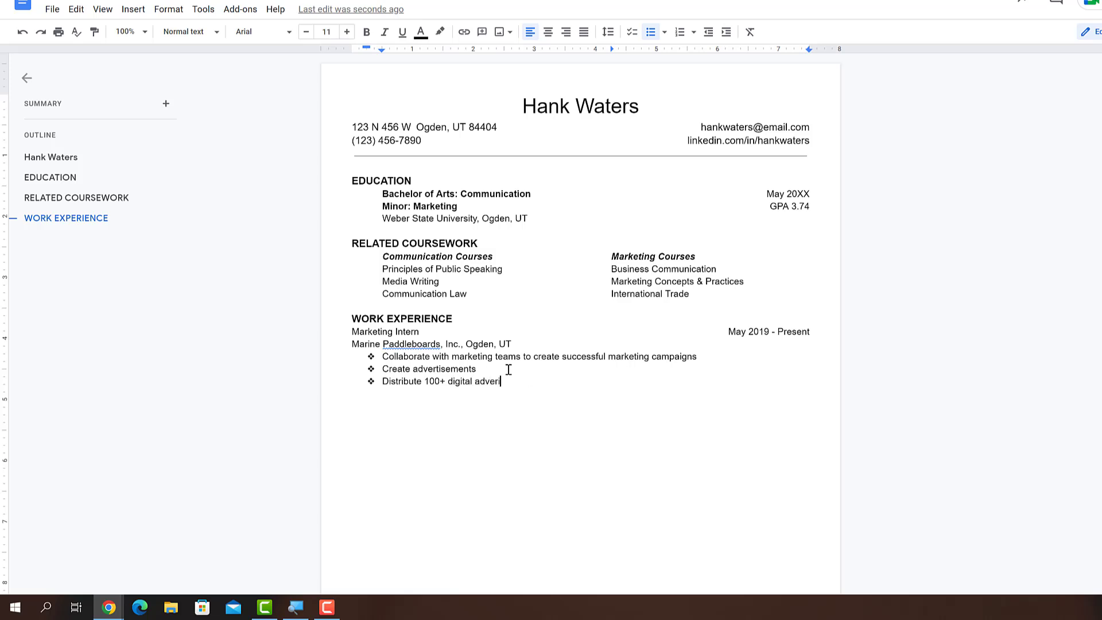
pyautogui.write('gital advertisements to inform community members of services')
pyautogui.press('Return')
pyautogui.press('Return')
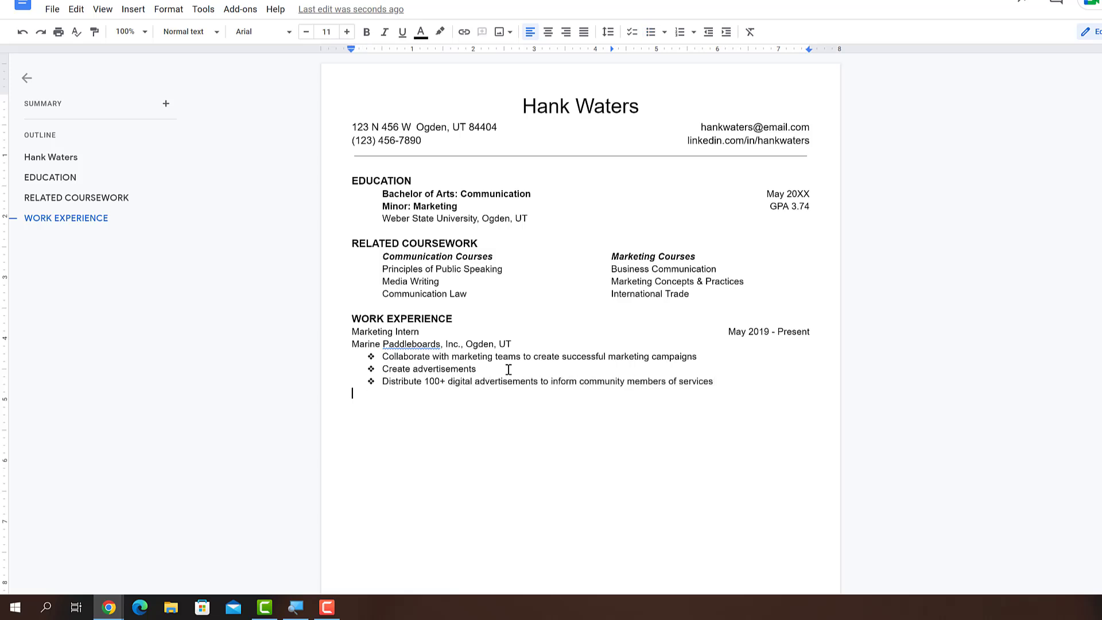
# Step: Add Digital Networking Intern, Jan 20XX - May 2019, Weber State University, with three bulleted duties
pyautogui.write('Digital Networking Intern')
pyautogui.press('Tab')
pyautogui.write('Jan 20XX - May 2019')
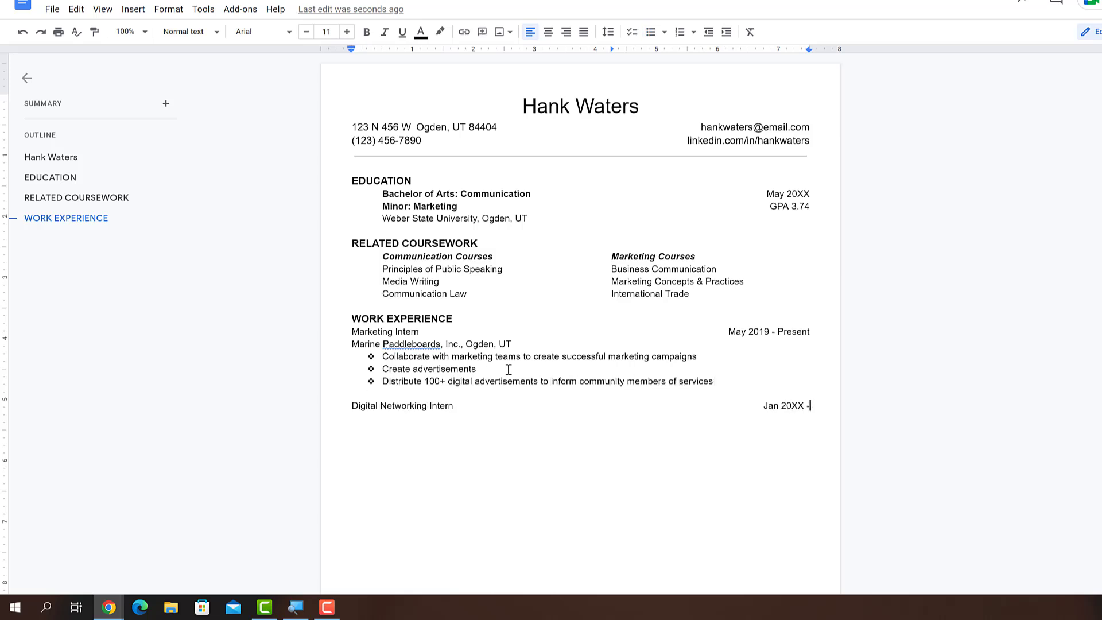
pyautogui.press('Return')
pyautogui.write('Weber State University, Ogden, UT')
pyautogui.press('Return')
pyautogui.hotkey('ctrl', 'shift', '8')
pyautogui.write('Collaborate with professors and students to discover efficient ways to connect online')
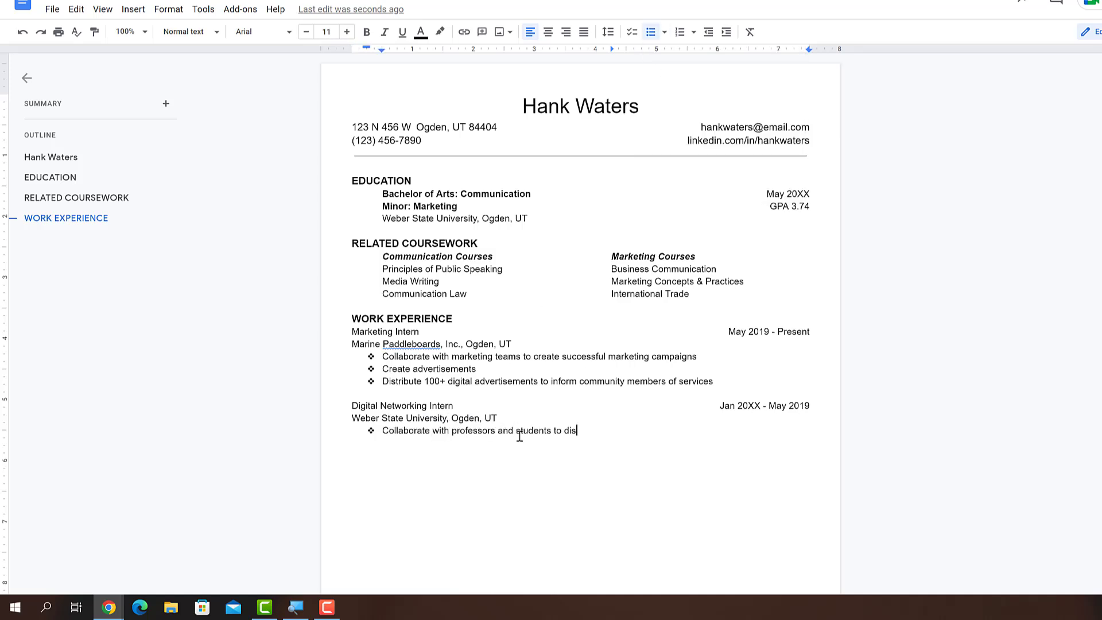
pyautogui.press('Return')
pyautogui.write('Conduct 50+ surveys to determine what type of networking is most effective between students and professors')
pyautogui.press('Return')
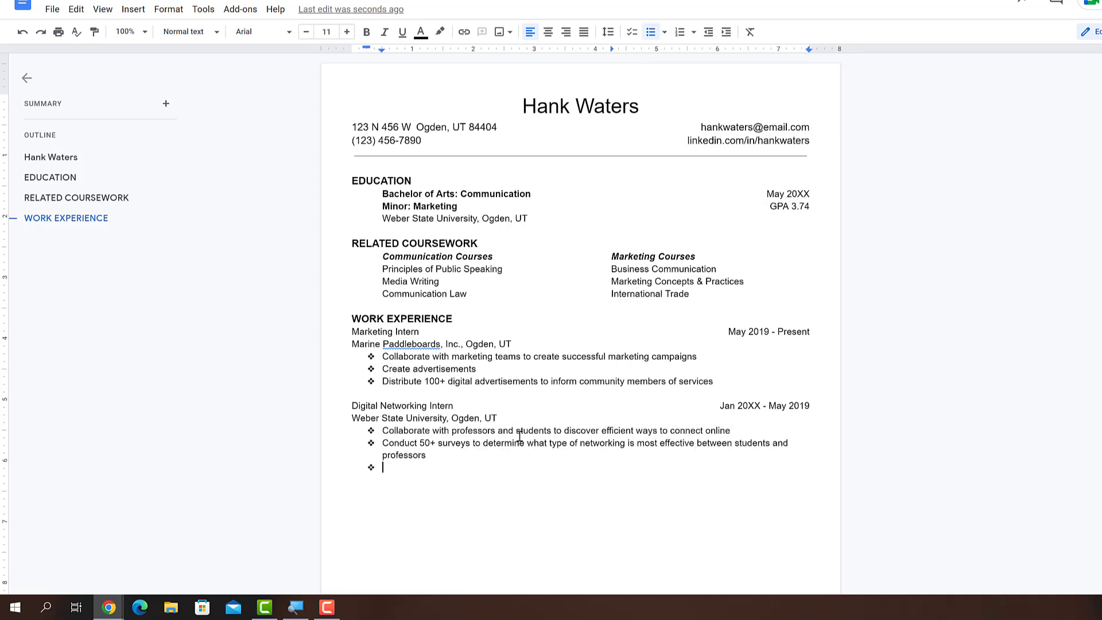
pyautogui.write('Monitor responses to surveys and create plans to network most efficiently')
pyautogui.press('Return')
pyautogui.press('Return')
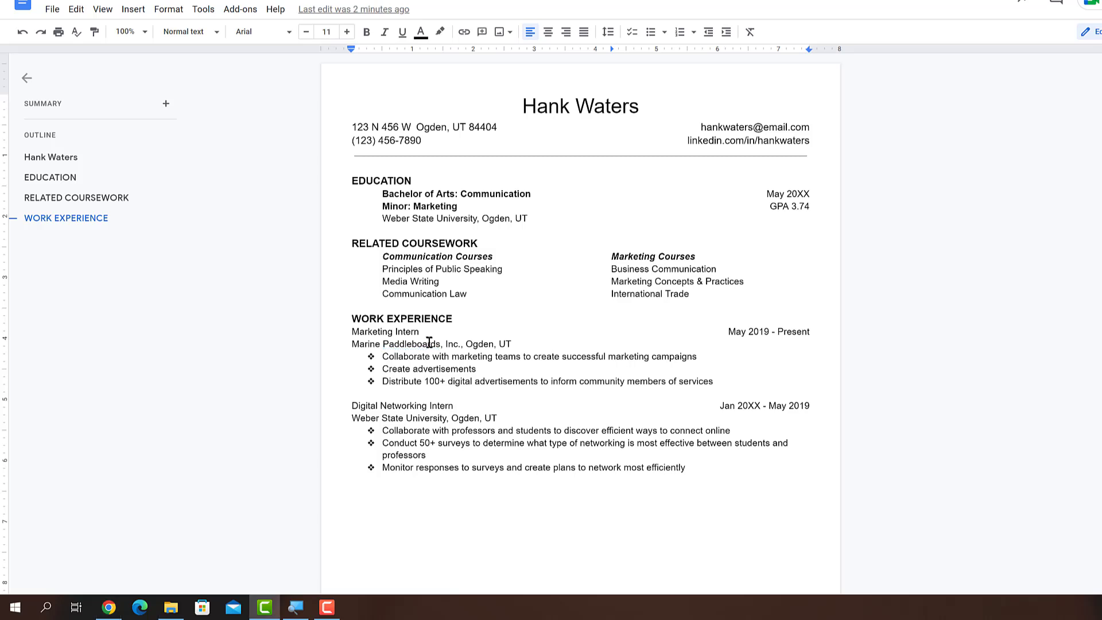
# Step: Bold both job titles and italicize the employers Marine Paddleboards, Inc. and Weber State University
pyautogui.moveTo(351, 331)
pyautogui.mouseDown()
pyautogui.moveTo(419, 331)
pyautogui.moveTo(351, 344)
pyautogui.mouseUp()
pyautogui.hotkey('ctrl', 'b')
pyautogui.hotkey('ctrl', 'i')
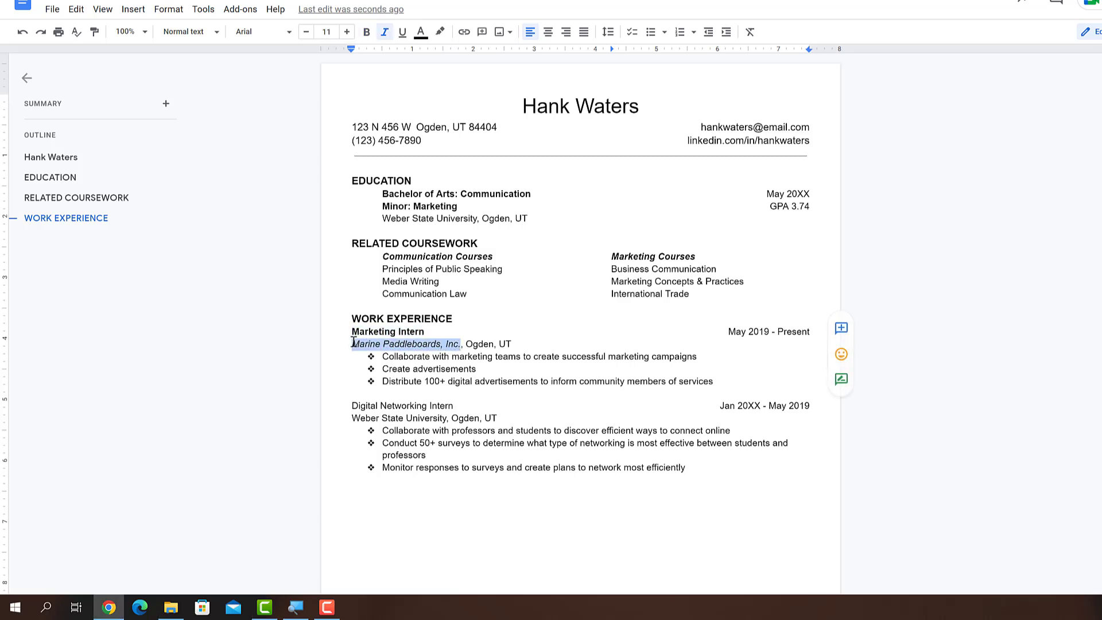
pyautogui.moveTo(461, 405); pyautogui.dragTo(351, 405)
pyautogui.hotkey('ctrl', 'b')
pyautogui.click(447, 418)
pyautogui.moveTo(447, 418); pyautogui.dragTo(351, 418)
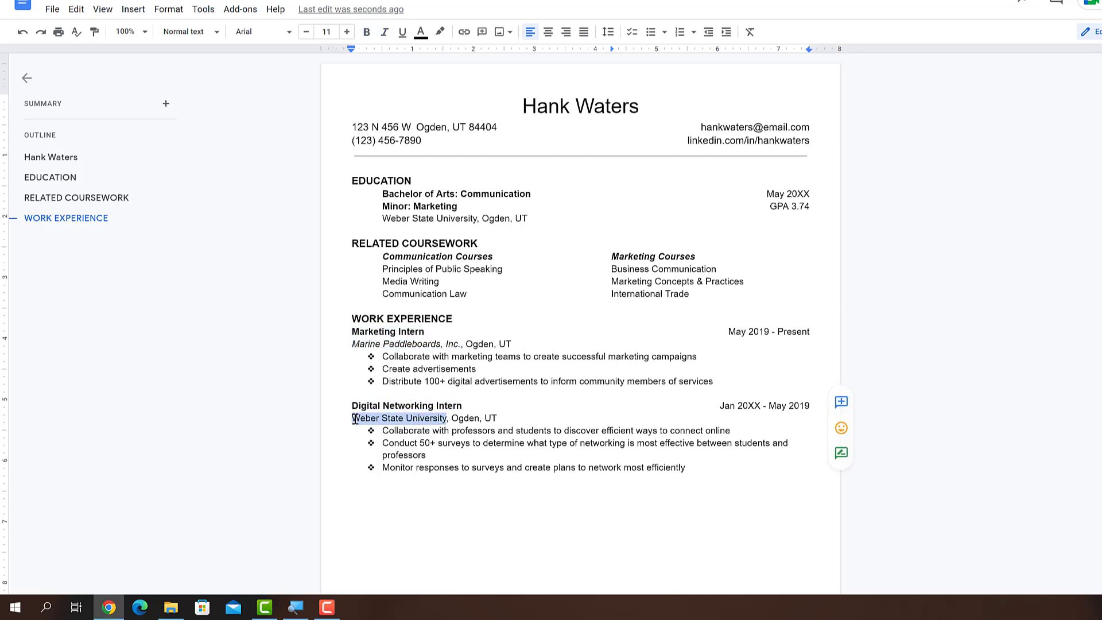
pyautogui.hotkey('ctrl', 'i')
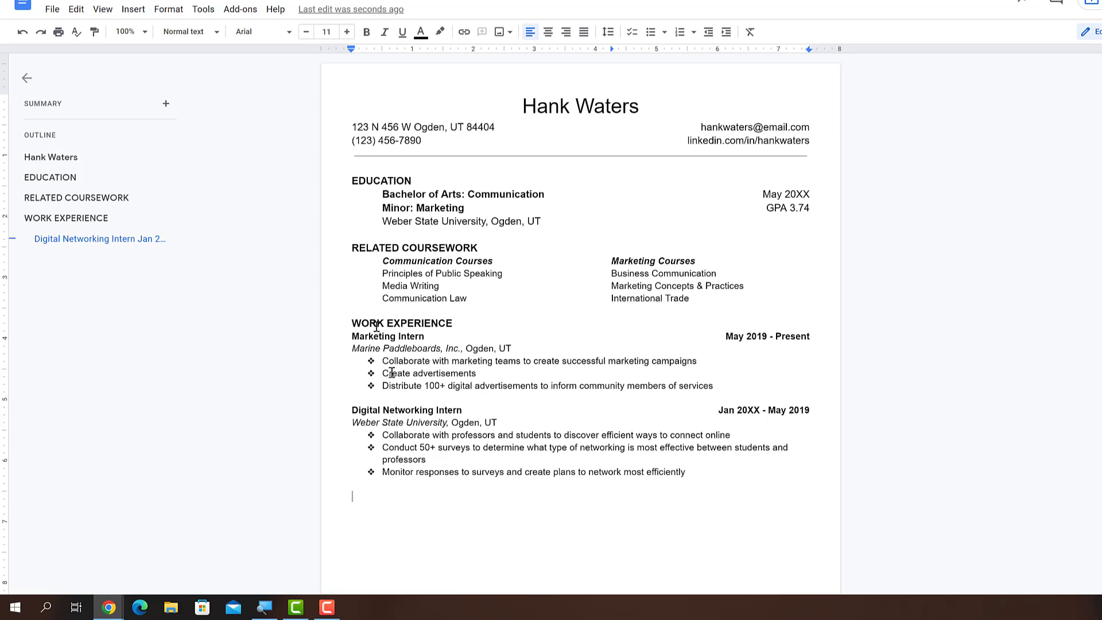
# Step: Add a SKILLS section heading in Heading 1 style
pyautogui.click(189, 31)
pyautogui.moveTo(223, 62)
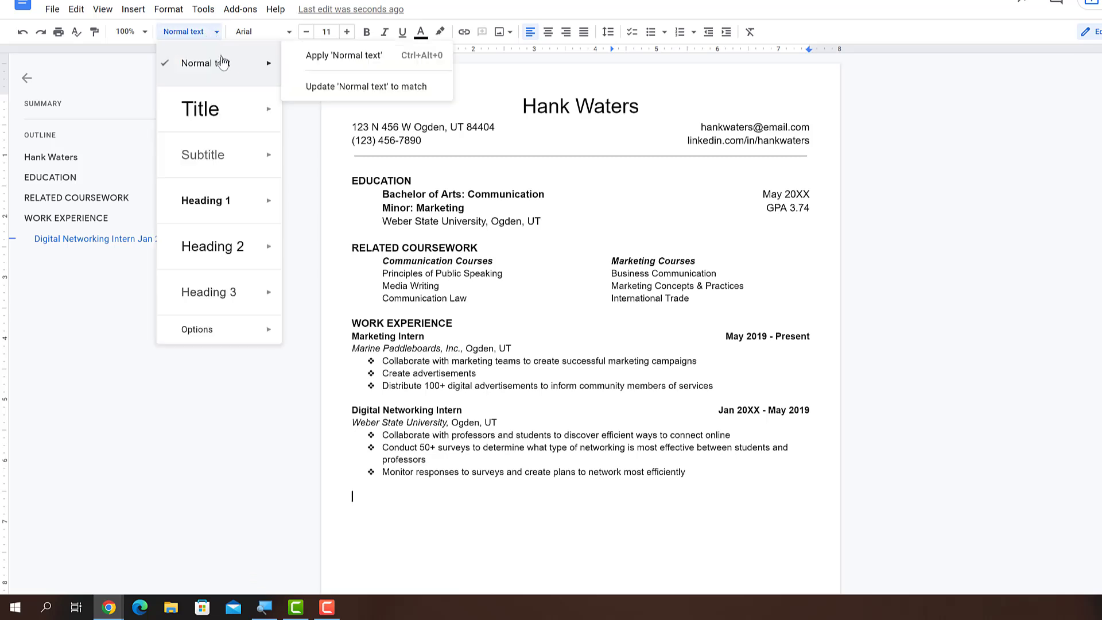
pyautogui.click(228, 200)
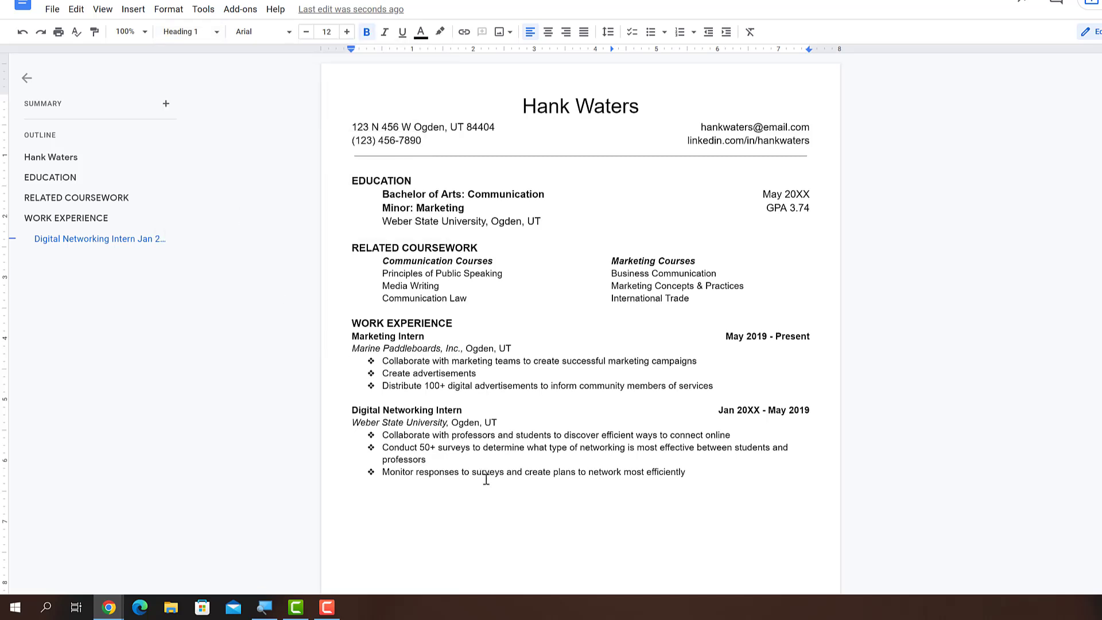
pyautogui.write('SKILLS')
pyautogui.press('Return')
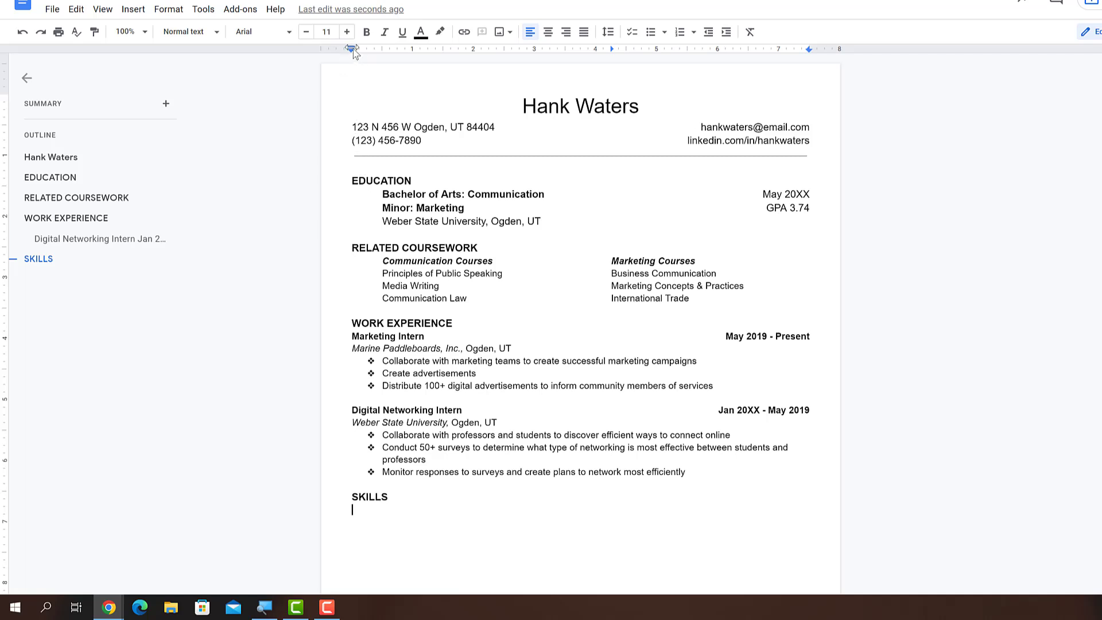
# Step: Indent half an inch and list Spanish Language Fluency, Social Perceptiveness, and Spanish/English Interpreting, then remove the indent
pyautogui.moveTo(349, 46); pyautogui.dragTo(382, 50)
pyautogui.write('Spanish Language Fluency')
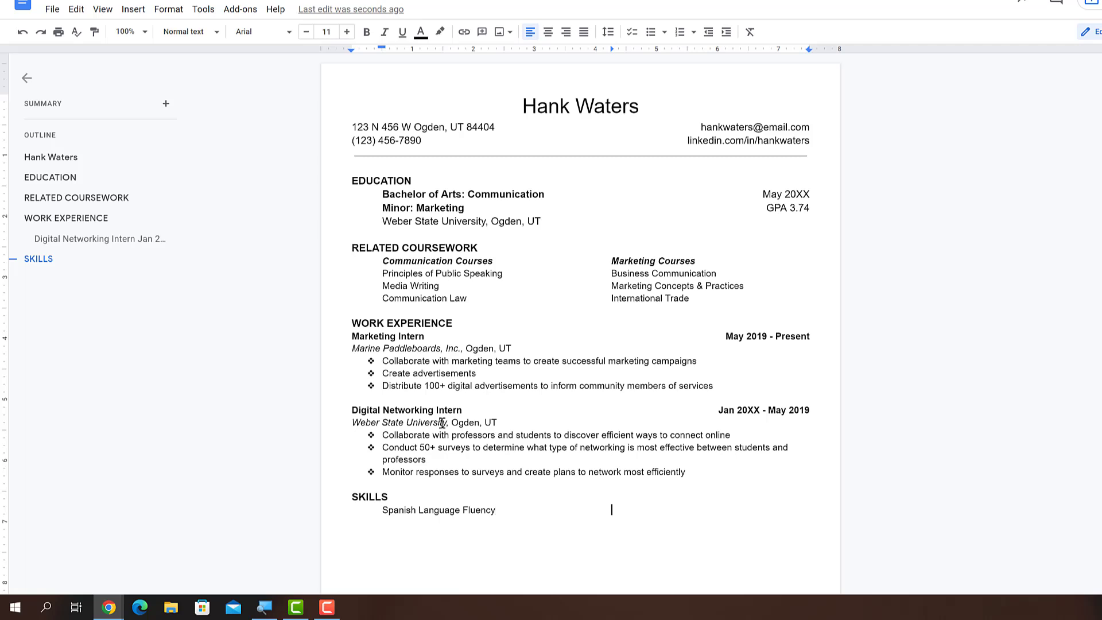
pyautogui.write('Social Perceptiveness')
pyautogui.press('Return')
pyautogui.write('Spanish/En')
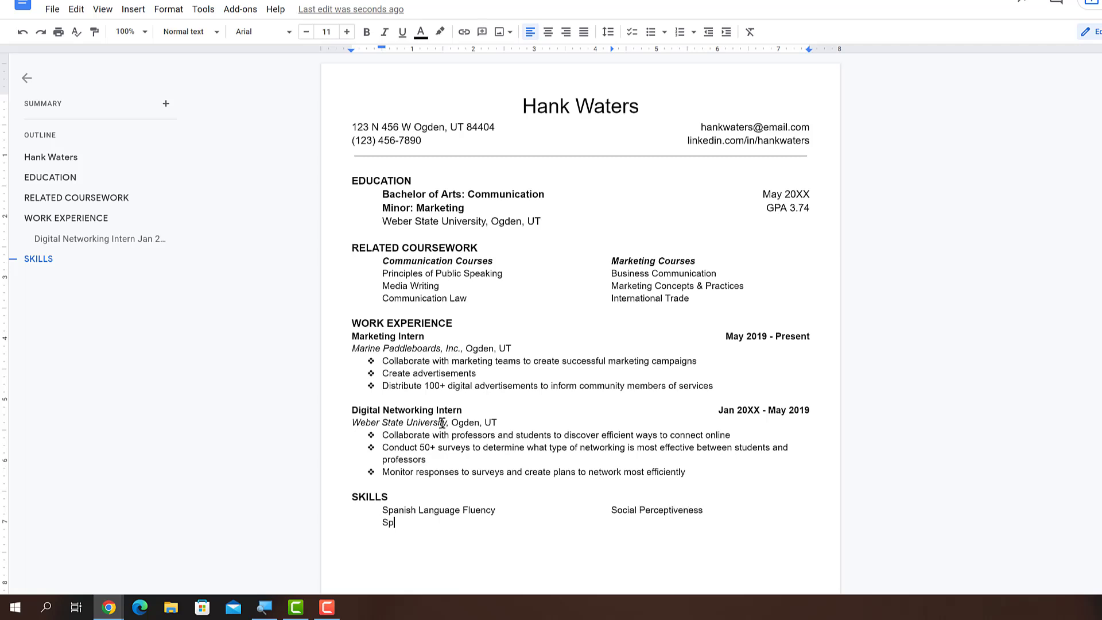
pyautogui.write('glish Interpreting')
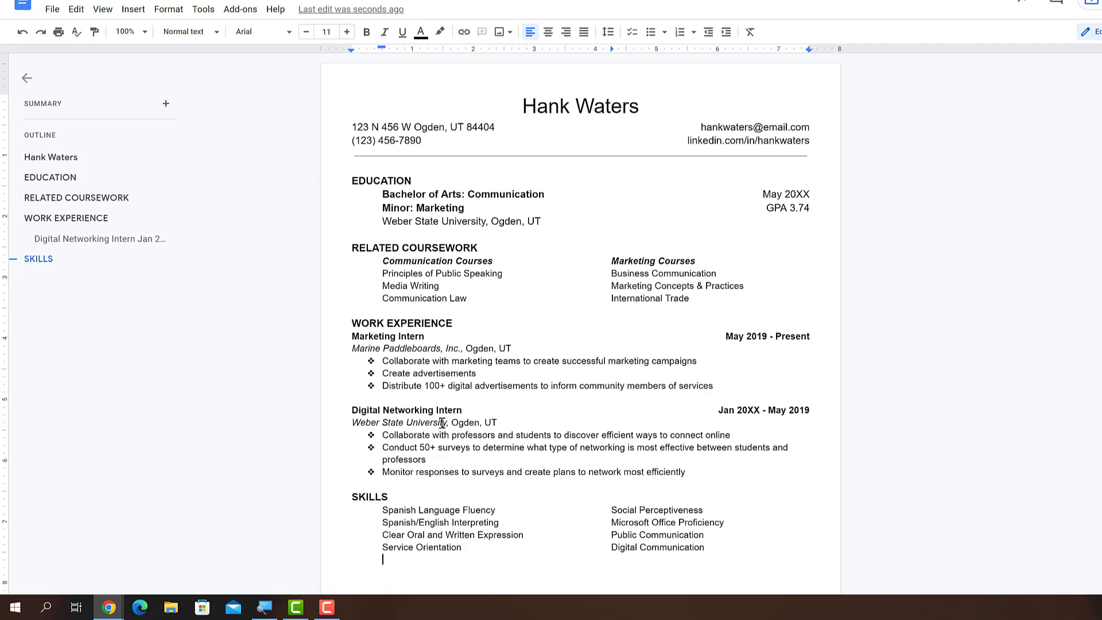
pyautogui.moveTo(381, 47); pyautogui.dragTo(352, 51)
# Step: Add a SERVICE & LEADERSHIP Heading 1 and indent the line below it
pyautogui.hotkey('ctrl', 'alt', '1')
pyautogui.write('SERVICE &')
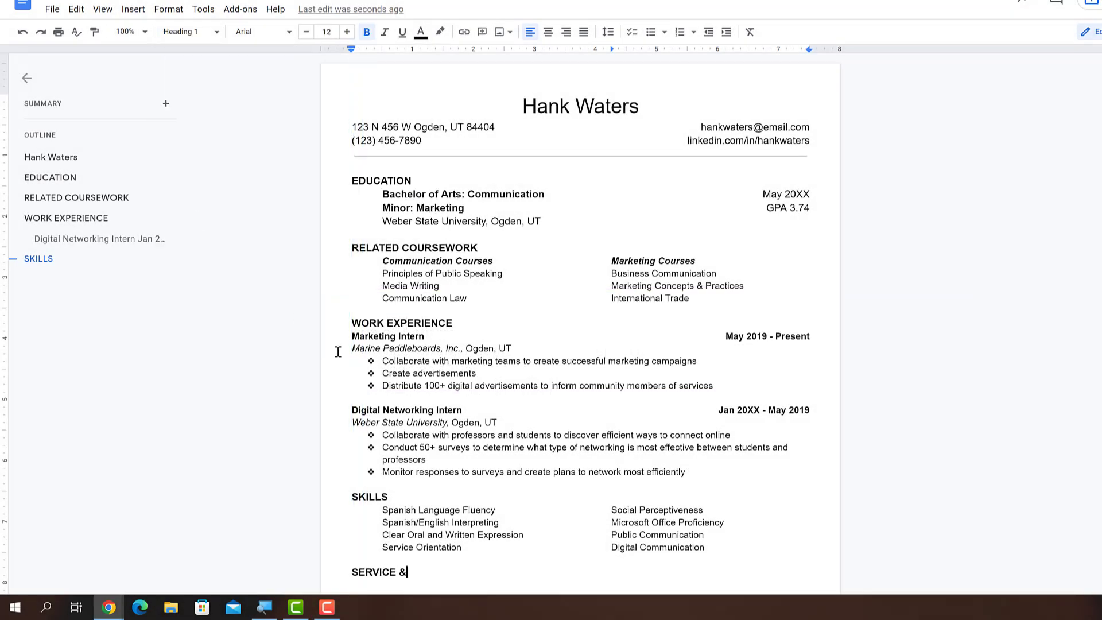
pyautogui.write(' LEADERSHIP')
pyautogui.press('Return')
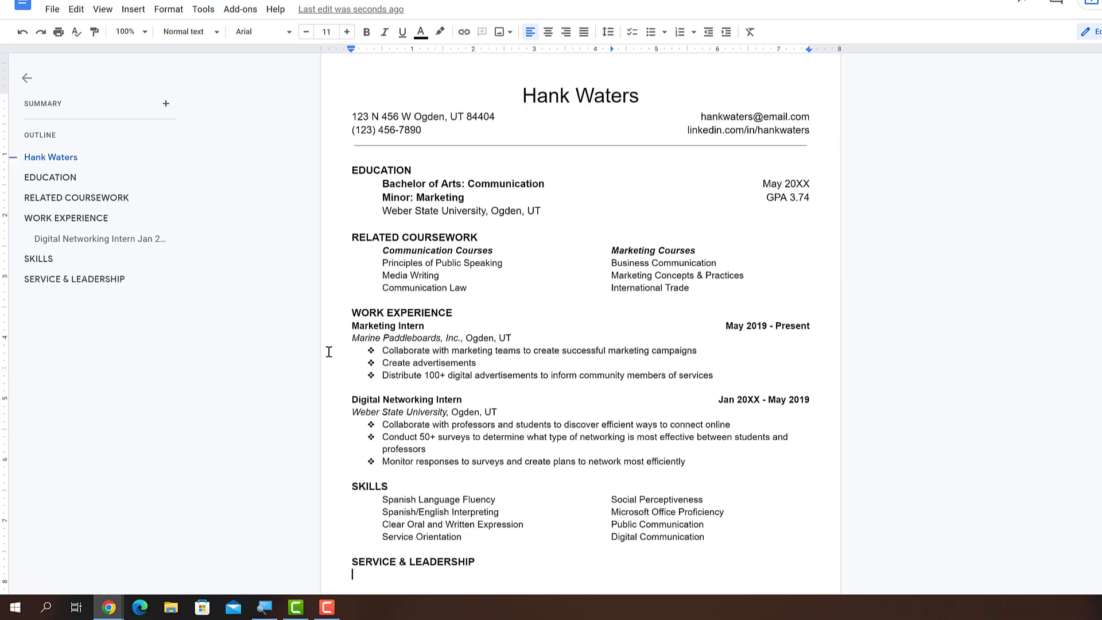
pyautogui.scroll(-3, 337, 352)
pyautogui.moveTo(350, 50); pyautogui.dragTo(381, 49)
# Step: Add a bold Vice President of Activities entry dated 20XX - 20XX, then a Digital Marketing Chair line
pyautogui.write('Vi')
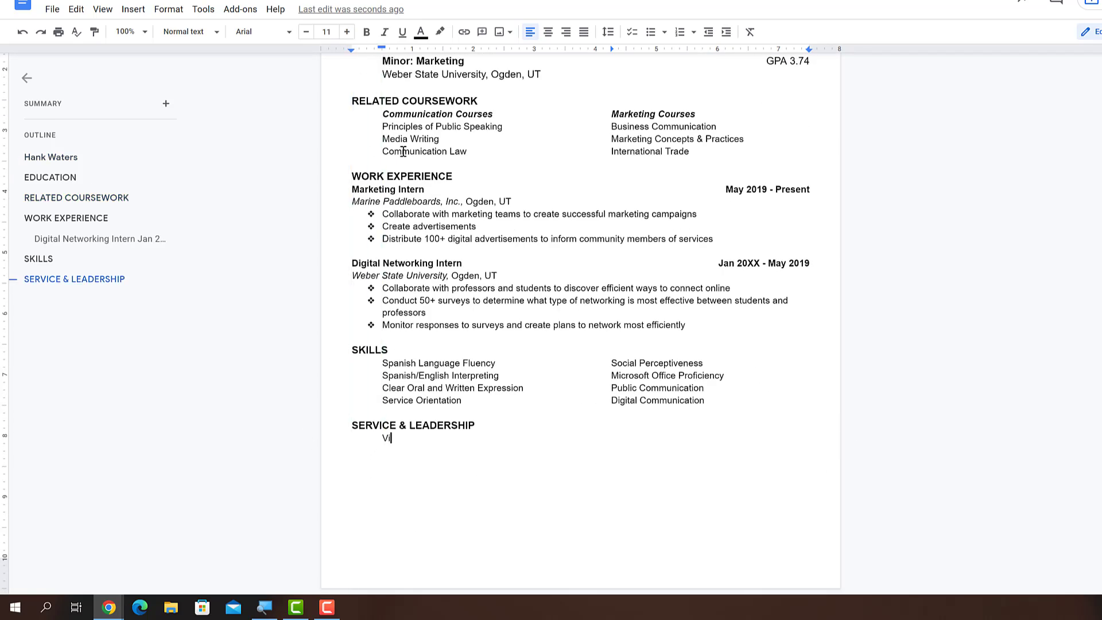
pyautogui.write('ce President of Activities, ABC Non-')
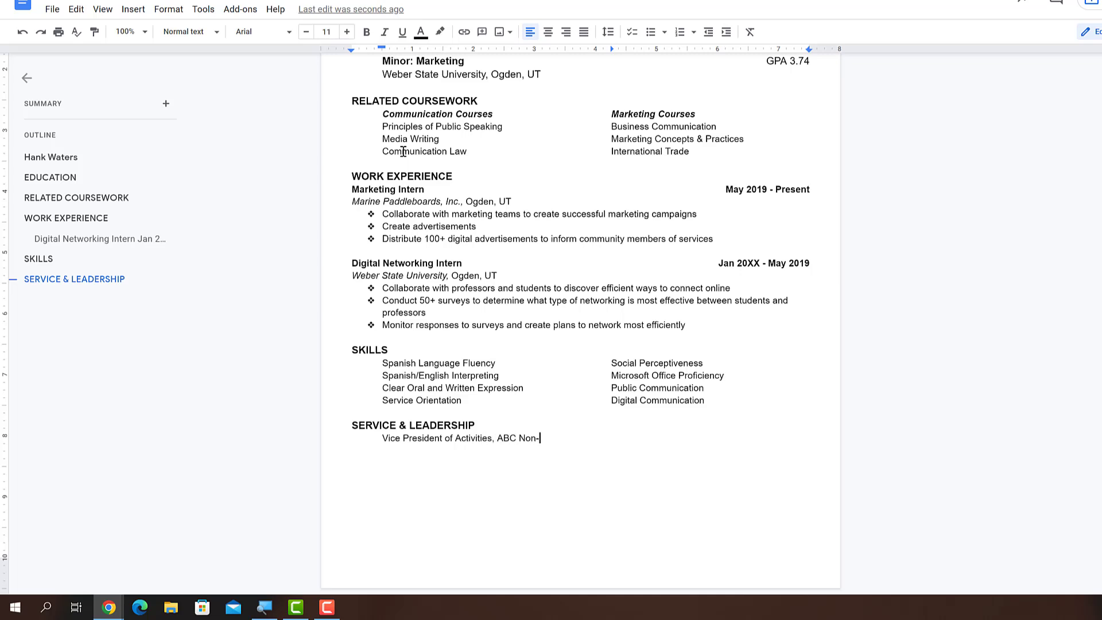
pyautogui.write('Profit Organization, Ogden, UT\t')
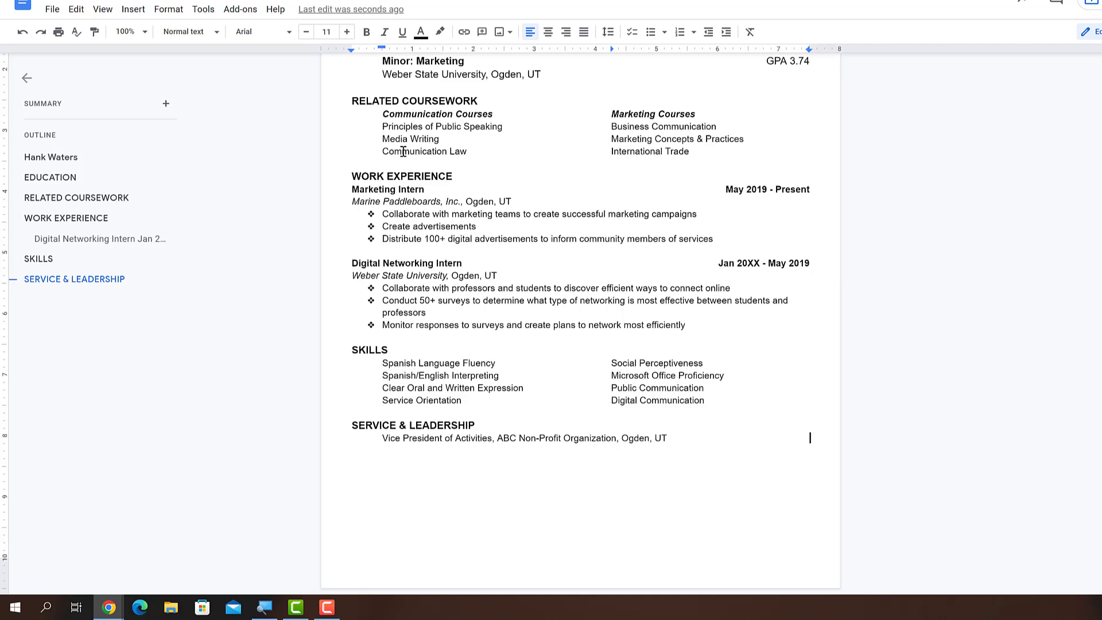
pyautogui.write('20XX - 20XX')
pyautogui.press('Return')
pyautogui.moveTo(489, 439); pyautogui.dragTo(384, 440)
pyautogui.hotkey('ctrl', 'b')
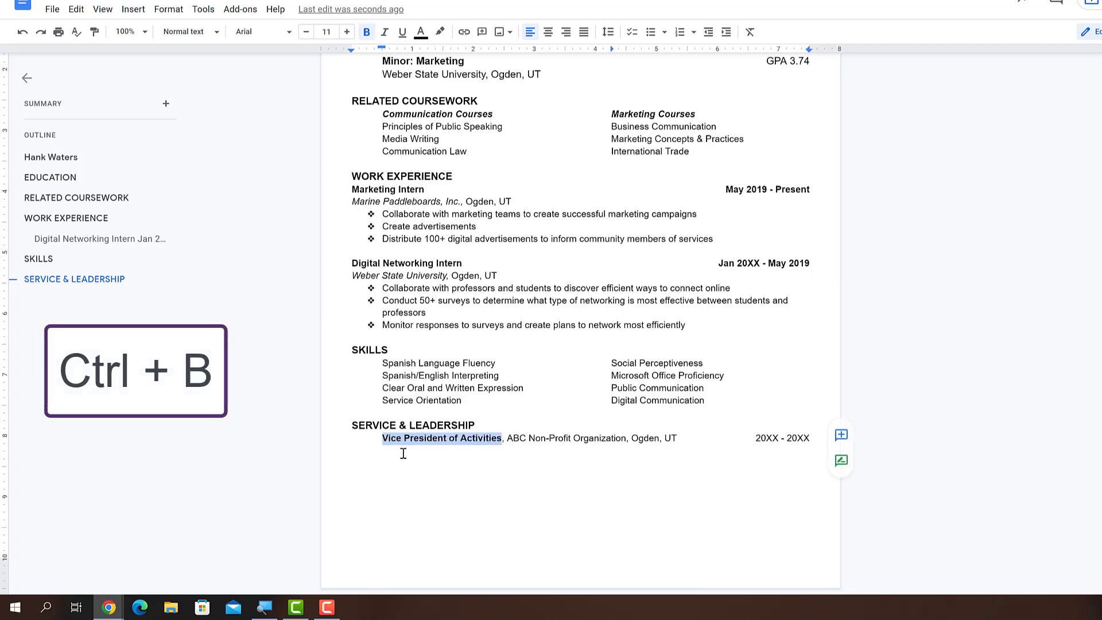
pyautogui.click(404, 453)
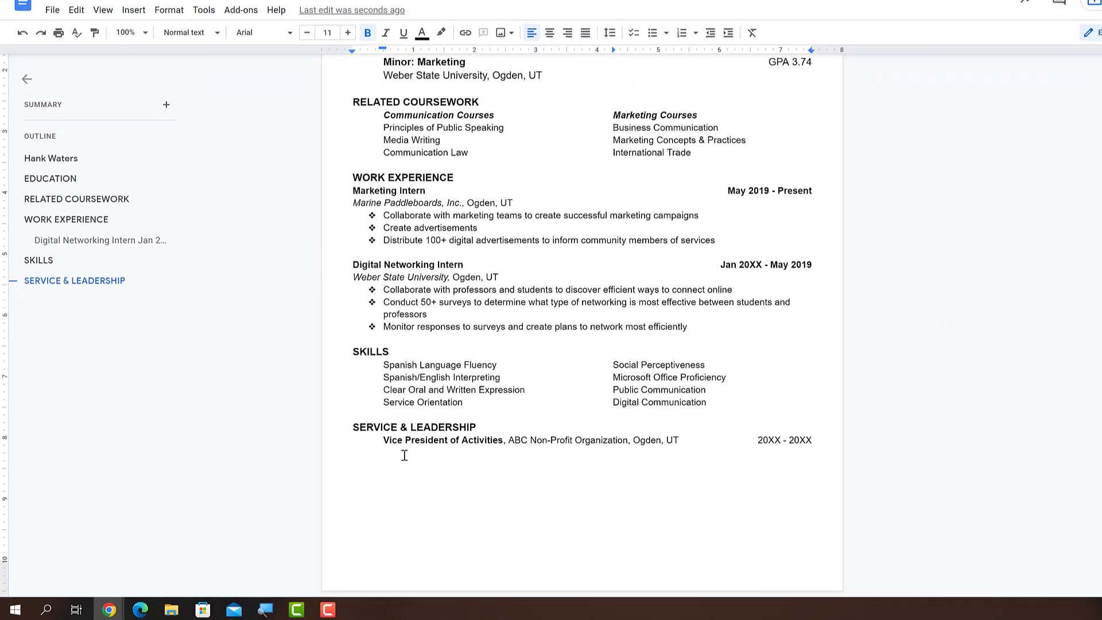
pyautogui.write('Digital M')
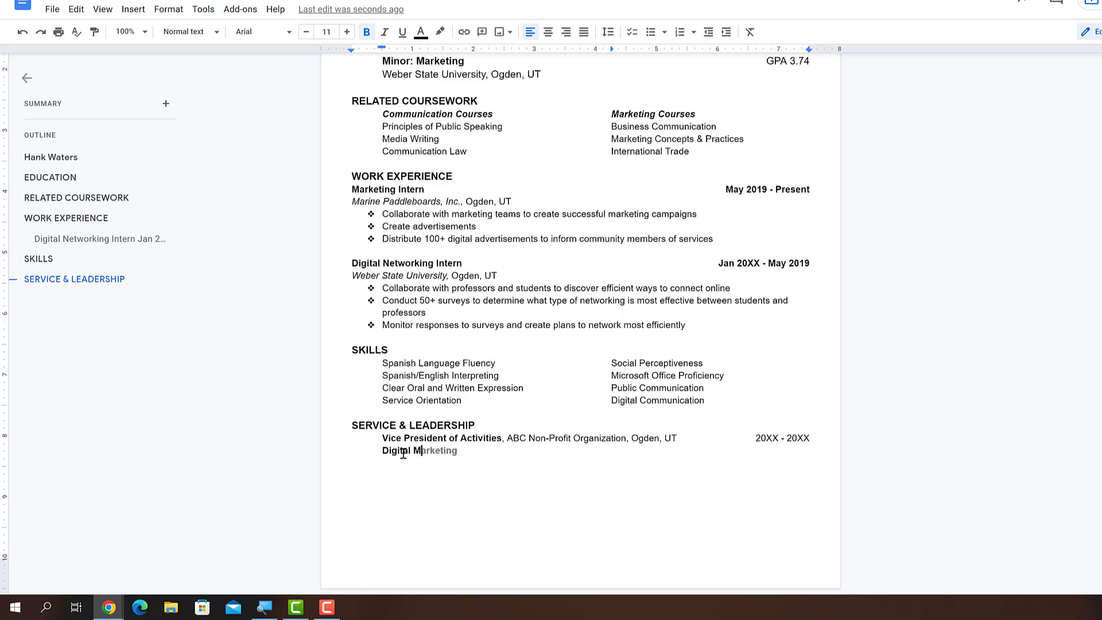
pyautogui.write('arketing Chair')
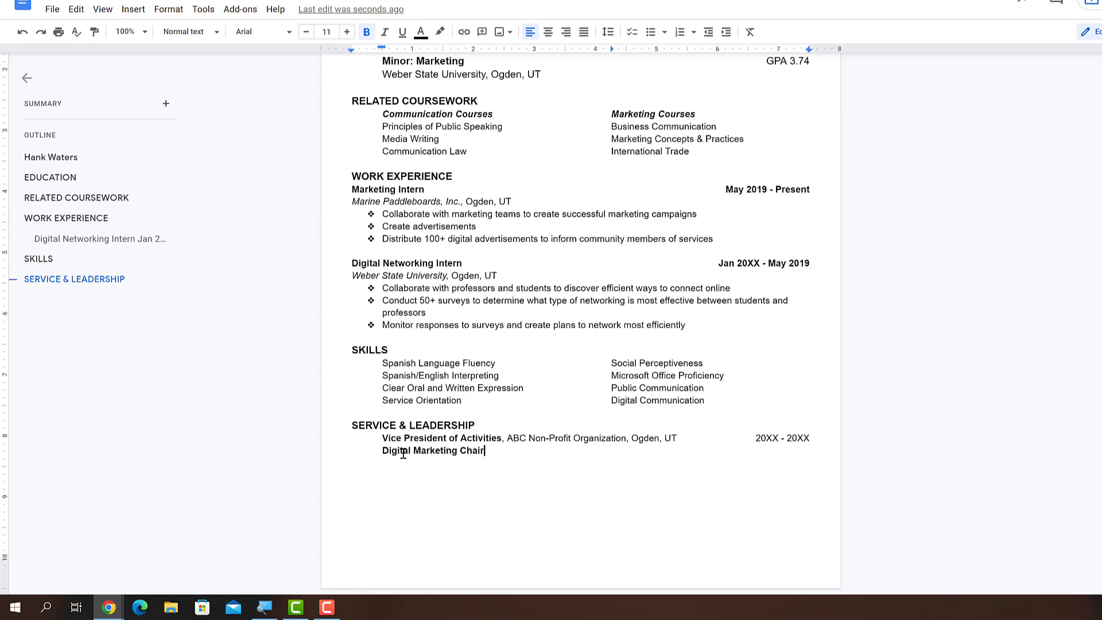